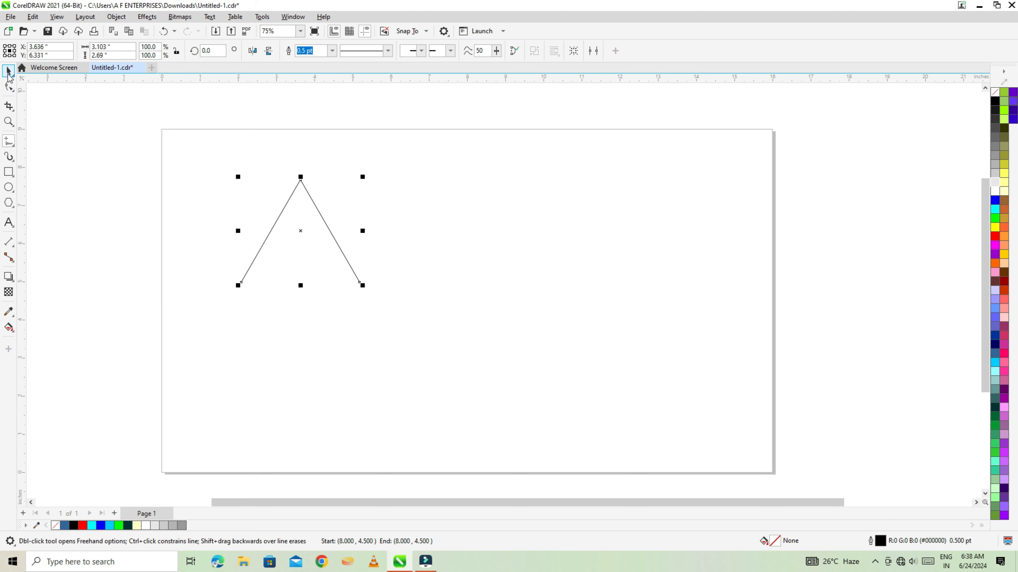
- Copy the inverted-V curve and paste a duplicate in place
click(9, 70)
drag(189, 154, 491, 368)
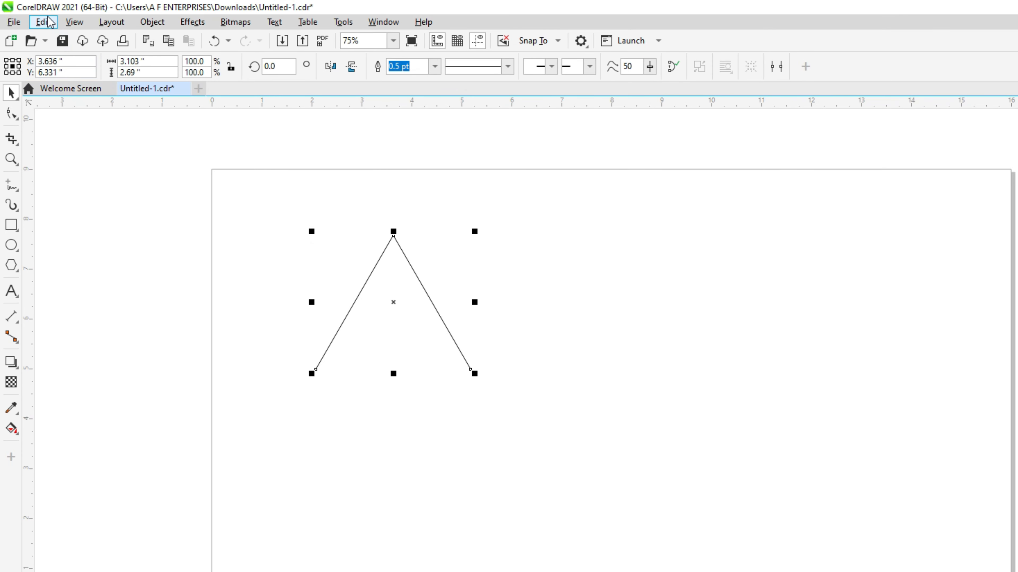
click(33, 16)
click(64, 105)
click(43, 22)
click(96, 138)
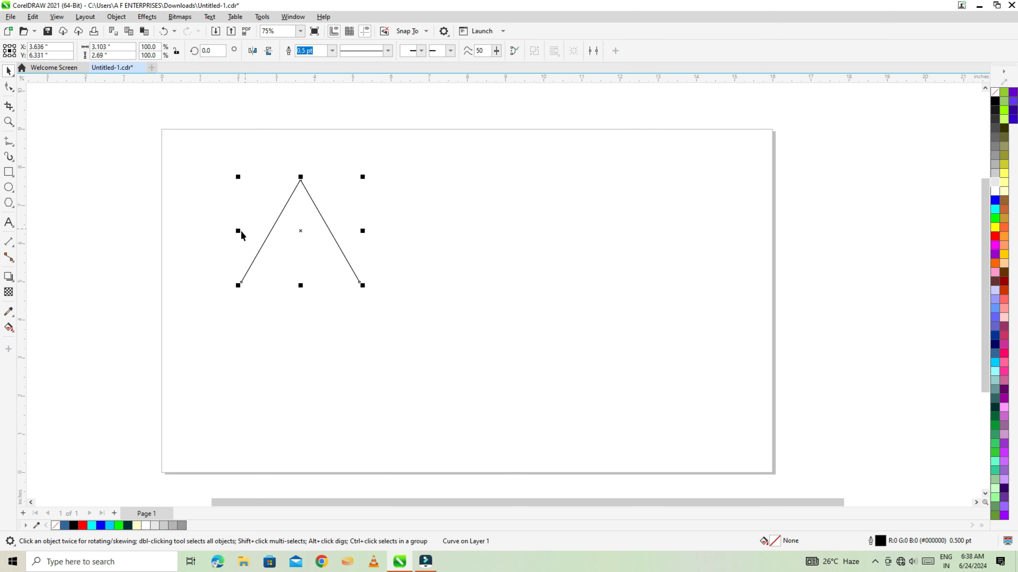
- Mirror the pasted inverted V horizontally to the right so both curves form an M-shaped zigzag
drag(241, 231, 381, 241)
click(294, 245)
drag(240, 234, 391, 247)
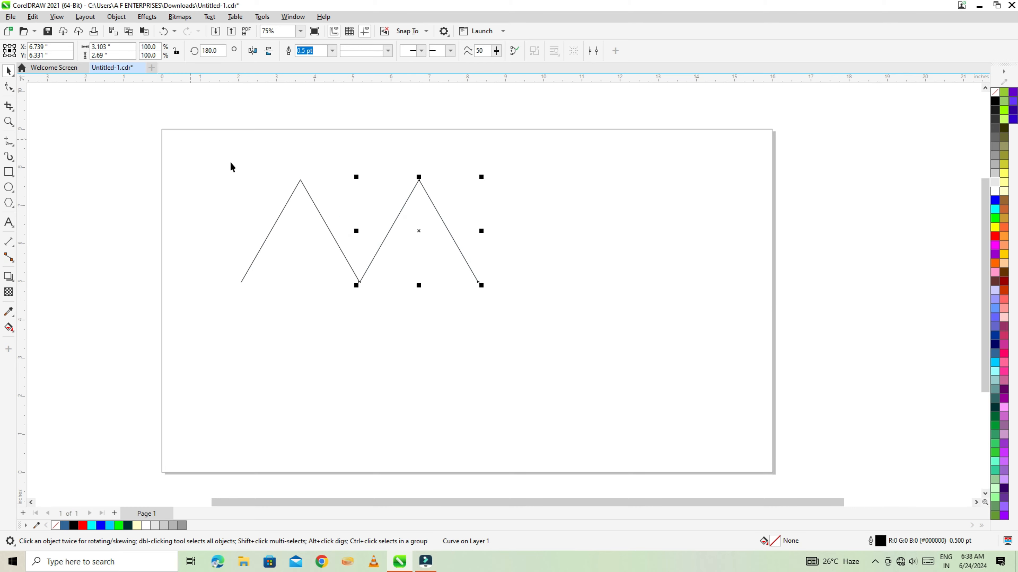
- Weld the two inverted-V curves into one object and move it to about X 6.209", Y 5.643"
drag(193, 141, 544, 340)
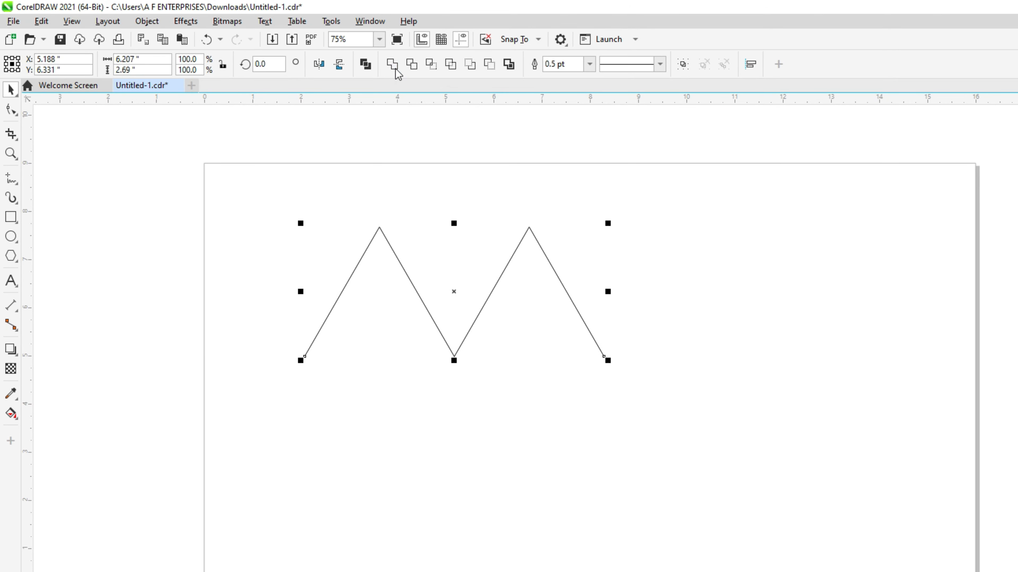
click(395, 69)
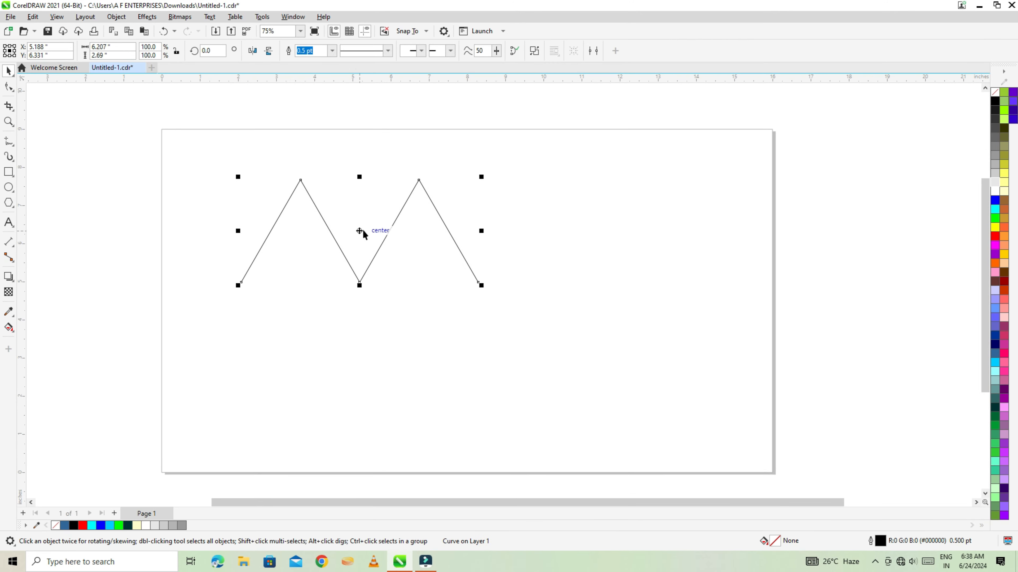
drag(456, 290, 504, 325)
drag(399, 258, 399, 258)
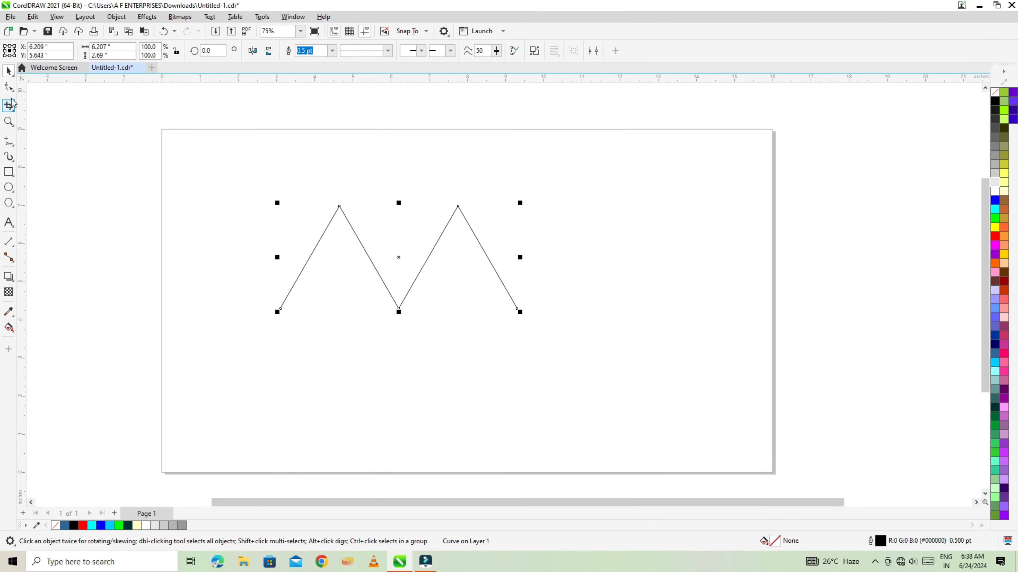
- Join the two end nodes where the curves meet at the middle valley of the zigzag
click(9, 88)
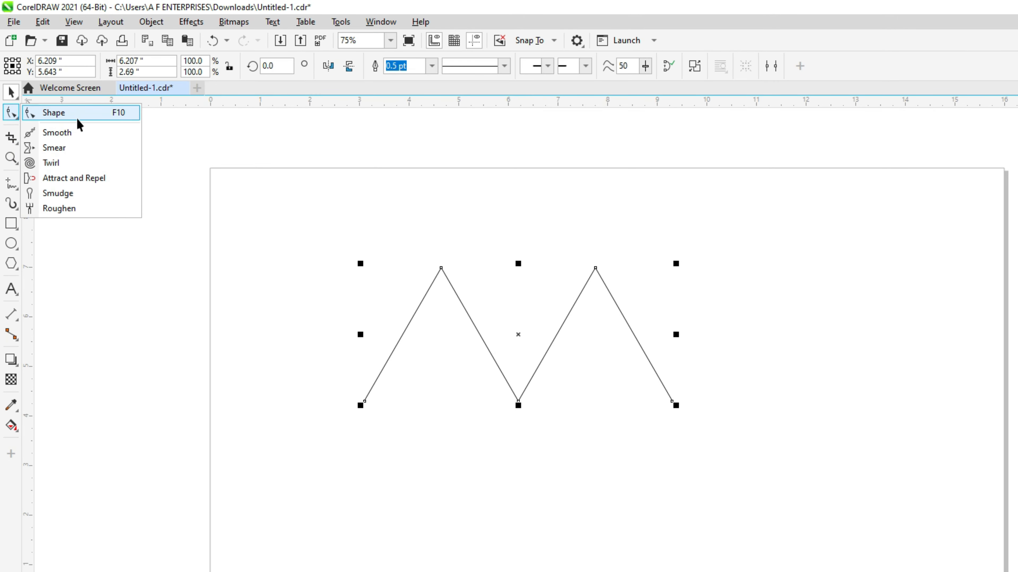
click(78, 121)
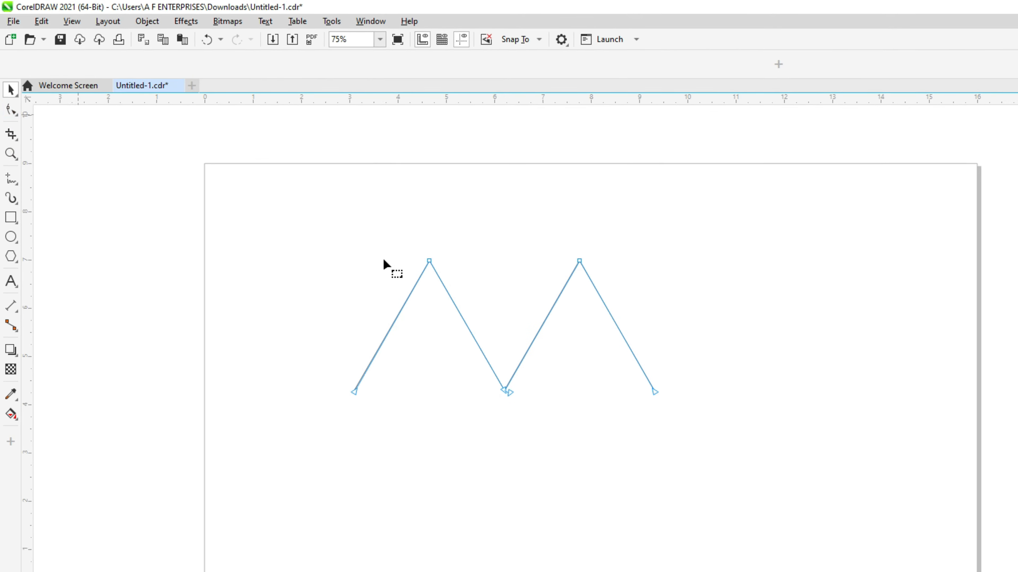
drag(403, 310, 429, 313)
key(ctrl+z)
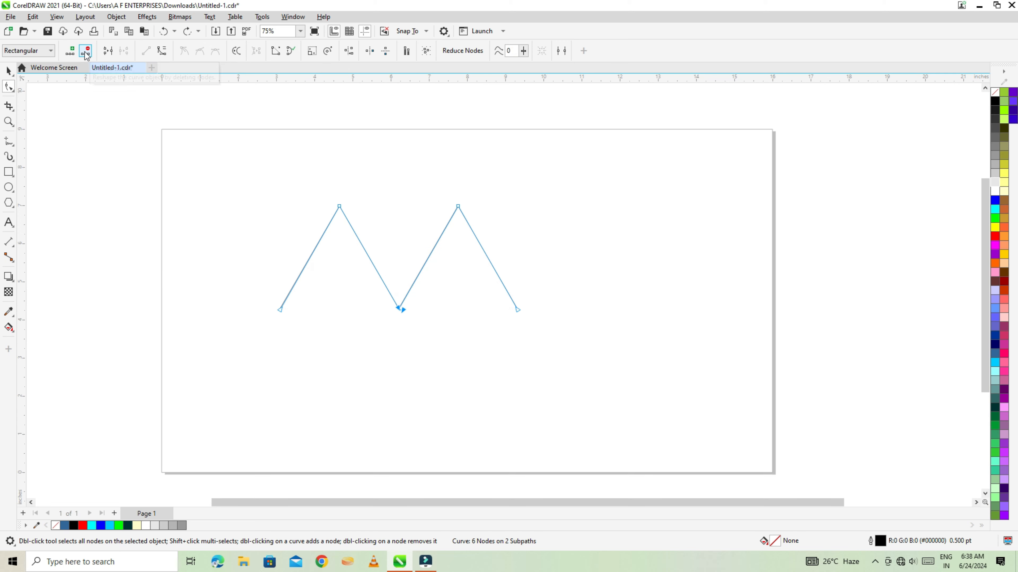
click(108, 51)
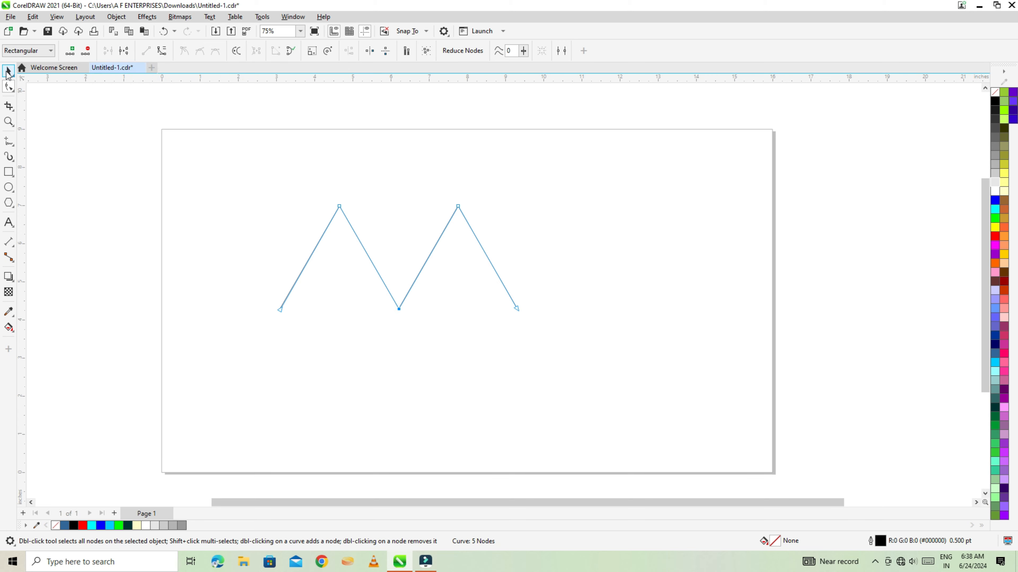
- Move the joined zigzag curve toward the page centre, to about X 7.32", Y 4.837"
click(8, 72)
drag(401, 259, 443, 290)
scroll(495, 249, up, 2)
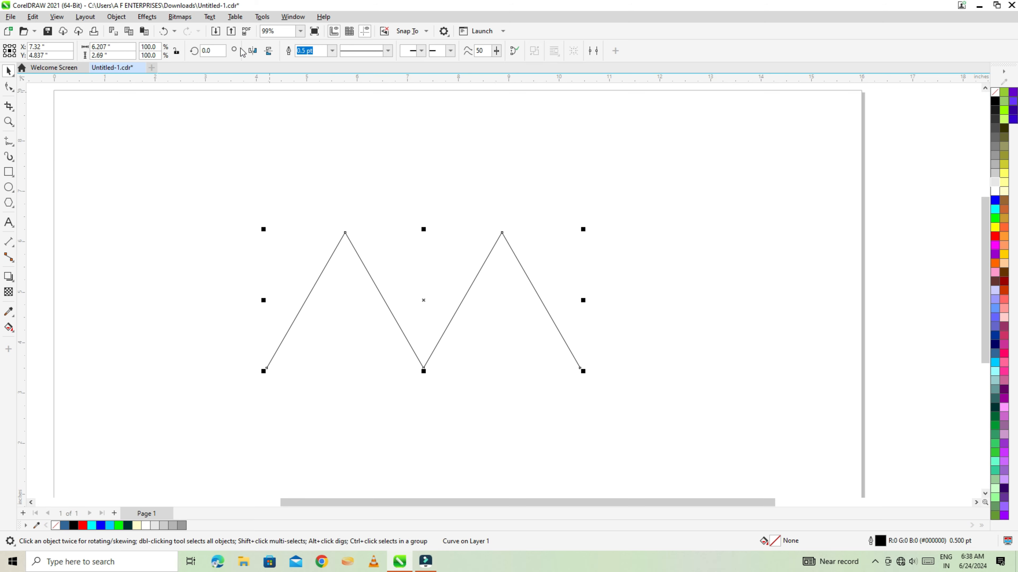
- Round the zigzag's corners with a fillet of 0.275" radius using the Corners docker
click(293, 16)
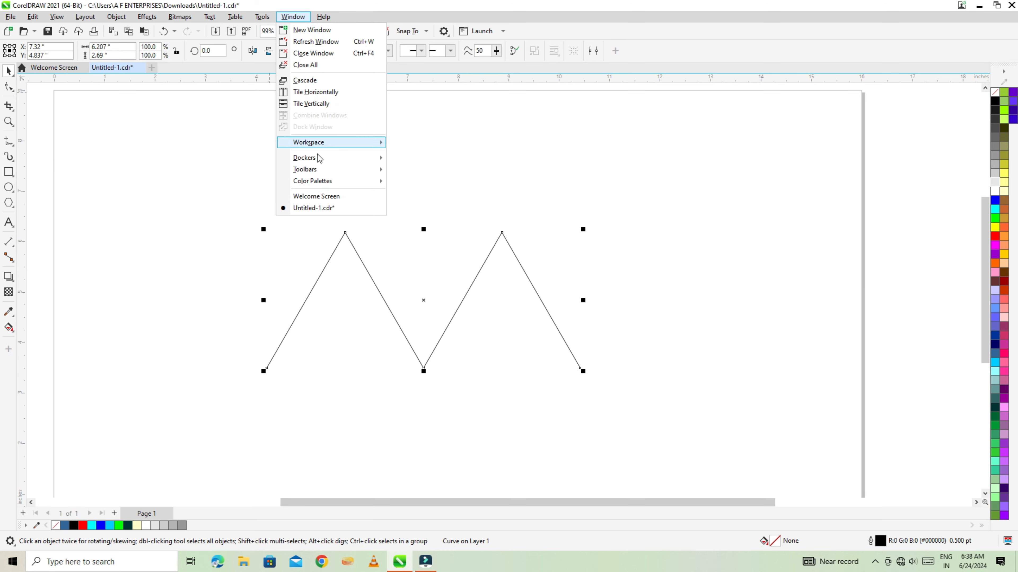
mouse_move(322, 158)
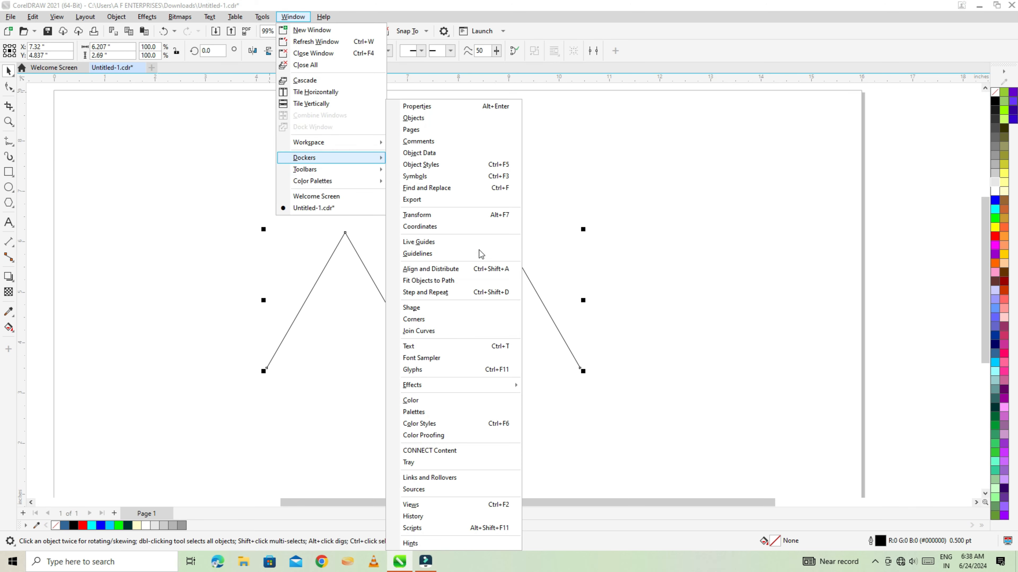
click(486, 320)
drag(324, 328, 775, 178)
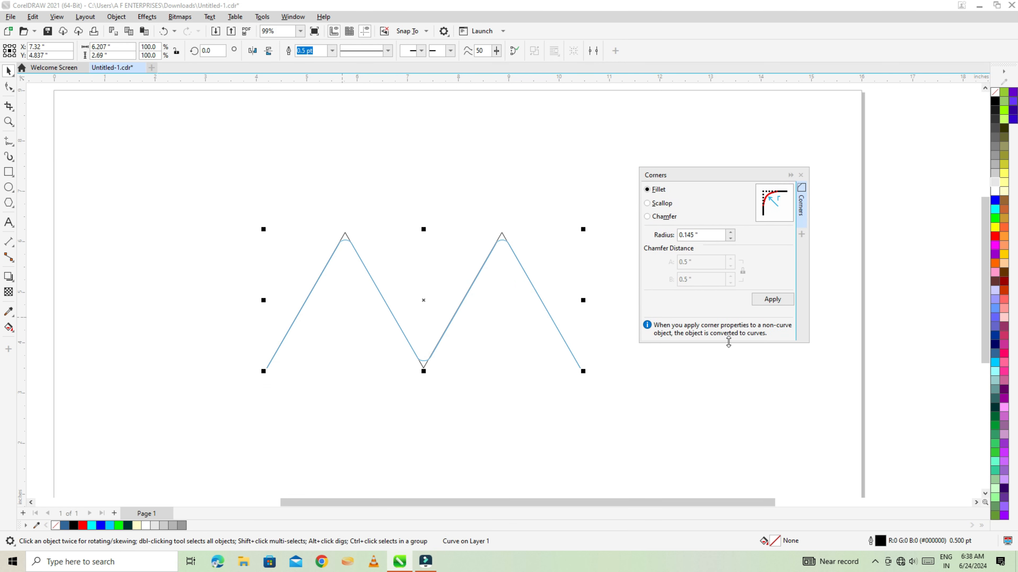
drag(728, 342, 749, 437)
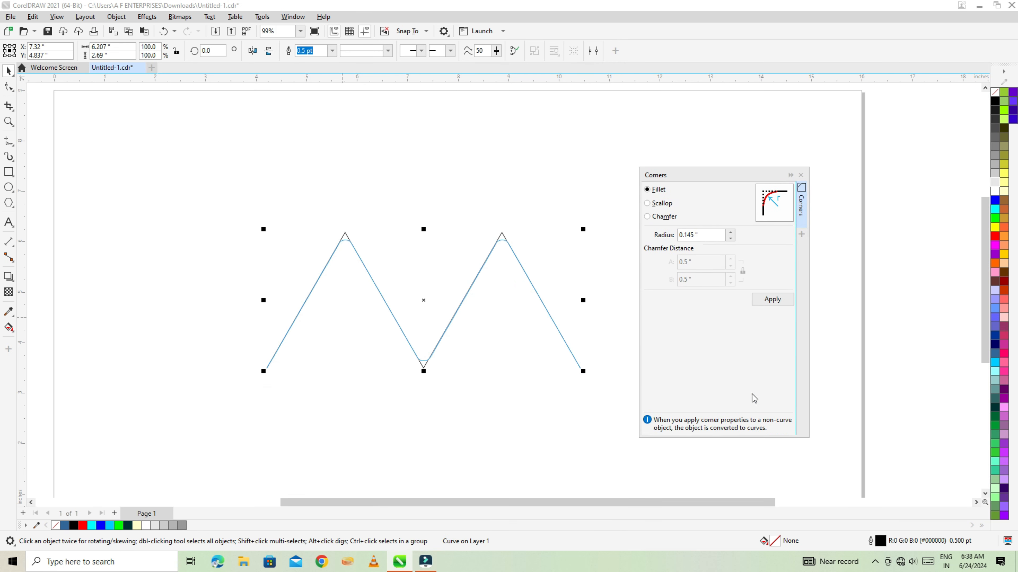
click(731, 231)
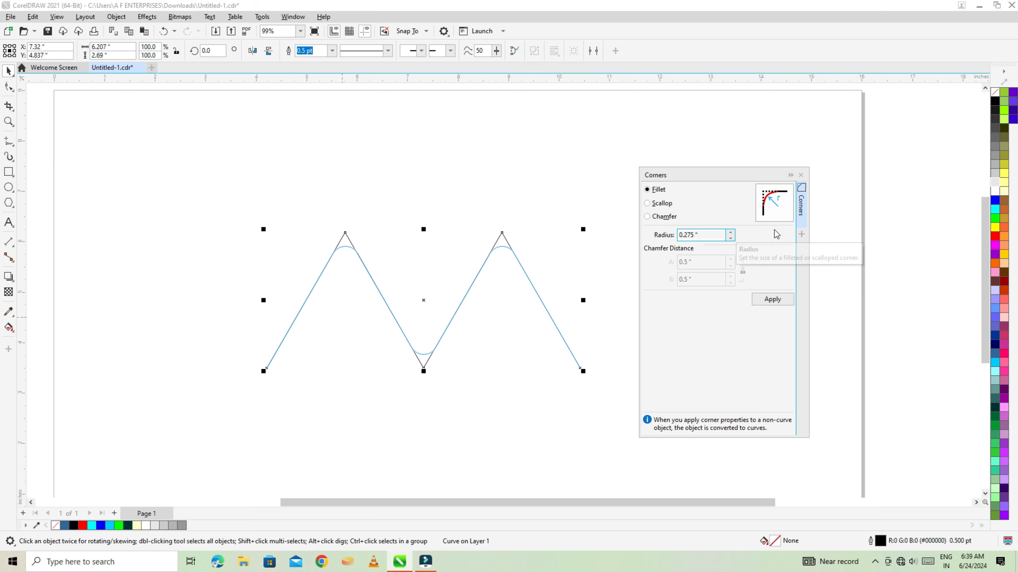
click(772, 300)
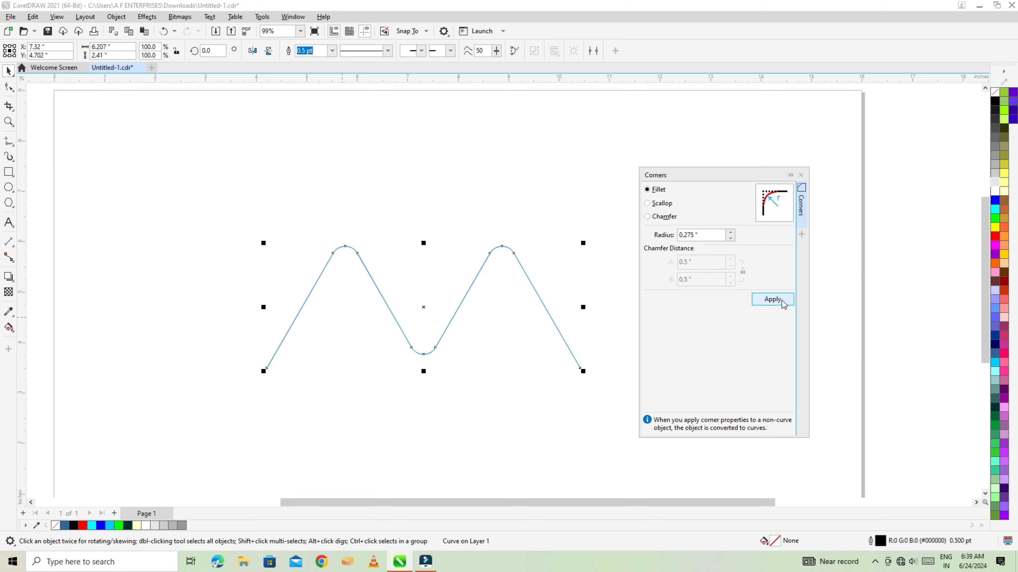
click(800, 175)
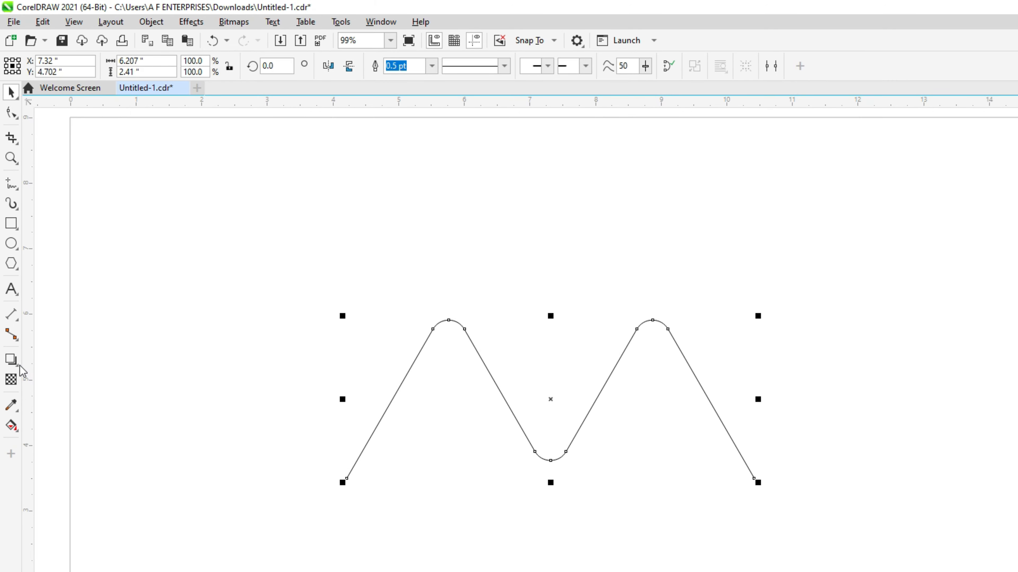
- Extrude the rounded zigzag to the right with the parallel backward type, offset about 0.709" horizontally and 0" vertically
click(19, 367)
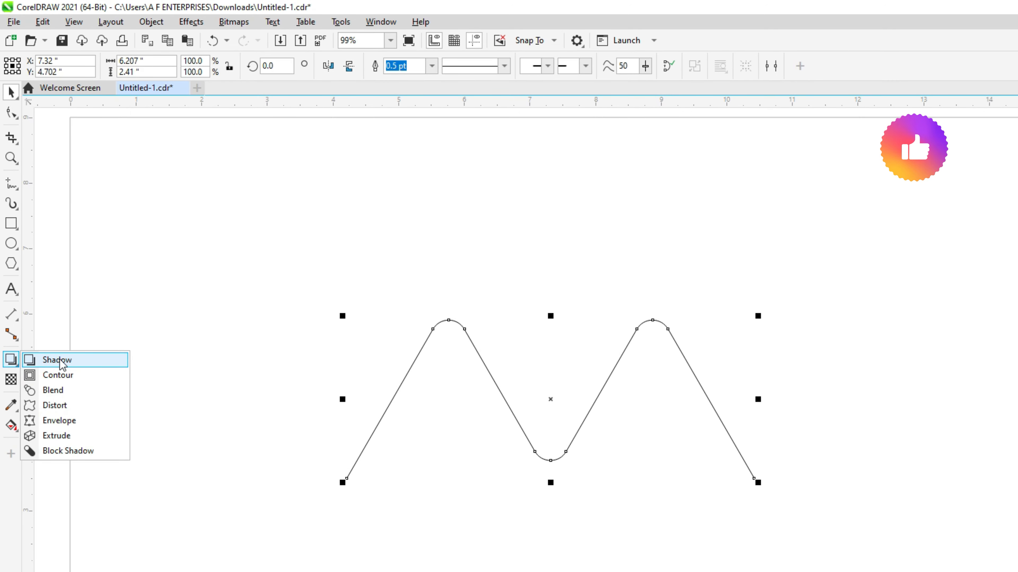
click(79, 436)
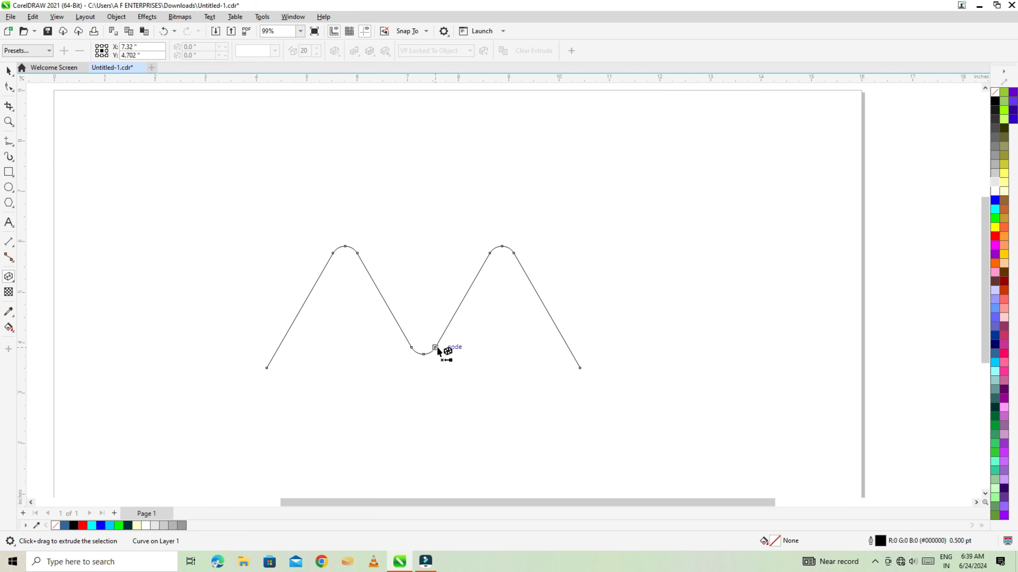
drag(436, 348, 525, 310)
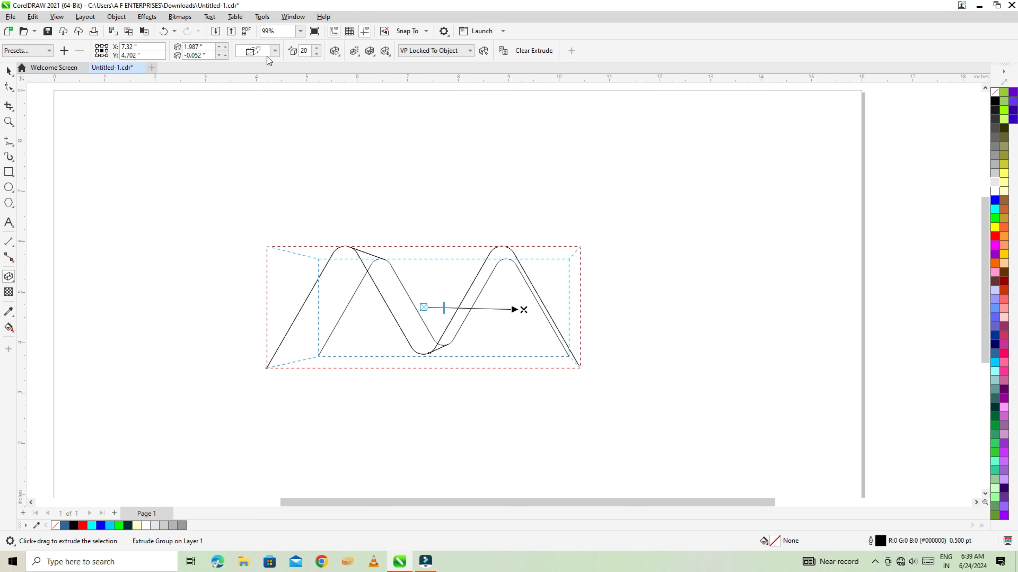
click(274, 51)
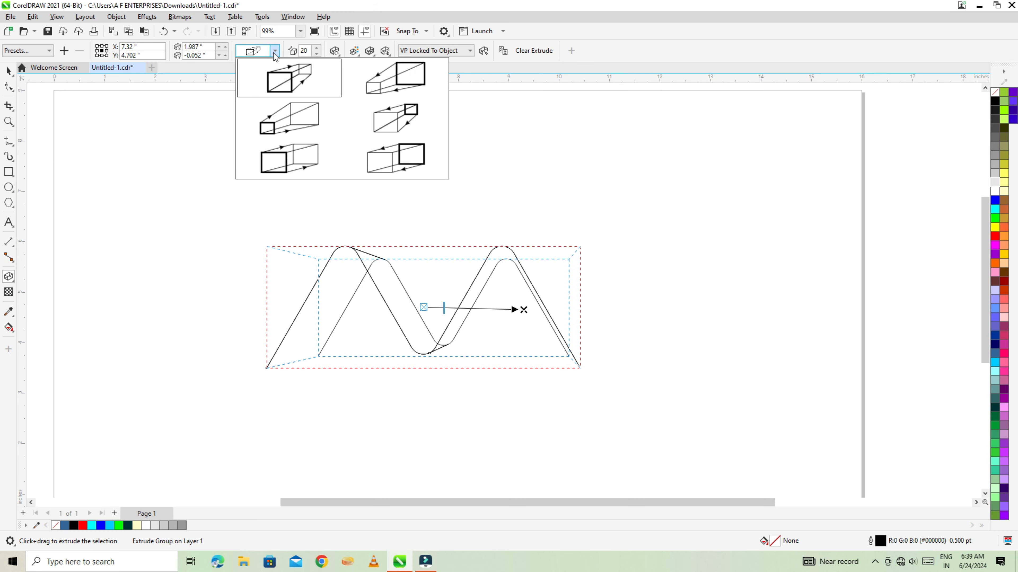
click(298, 160)
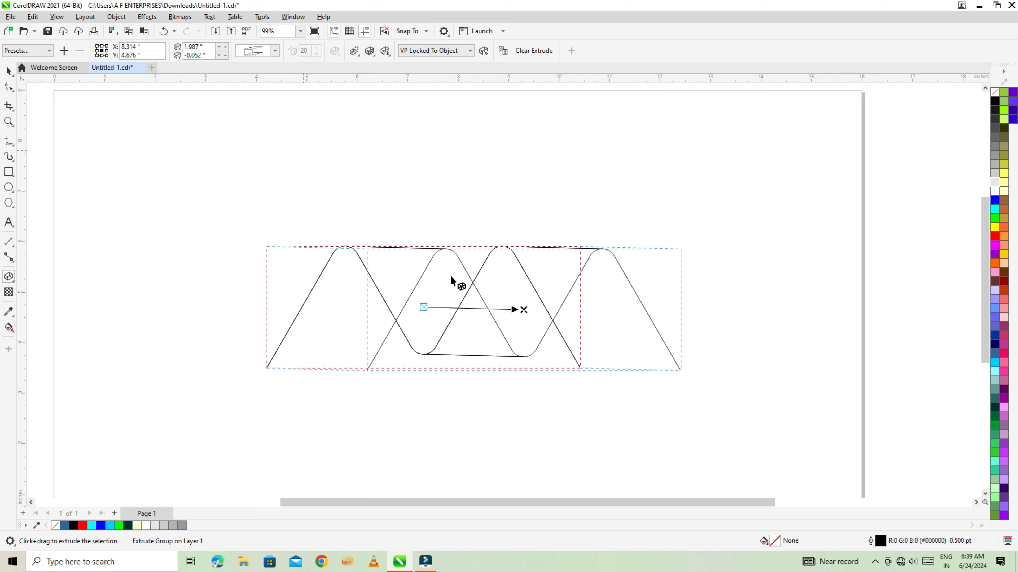
drag(522, 310, 468, 308)
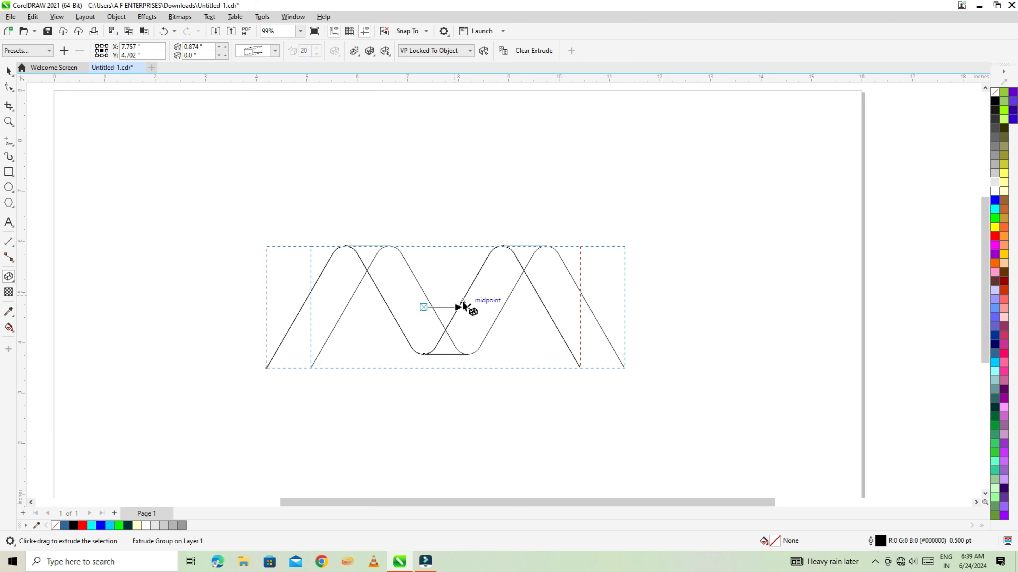
drag(468, 308, 459, 307)
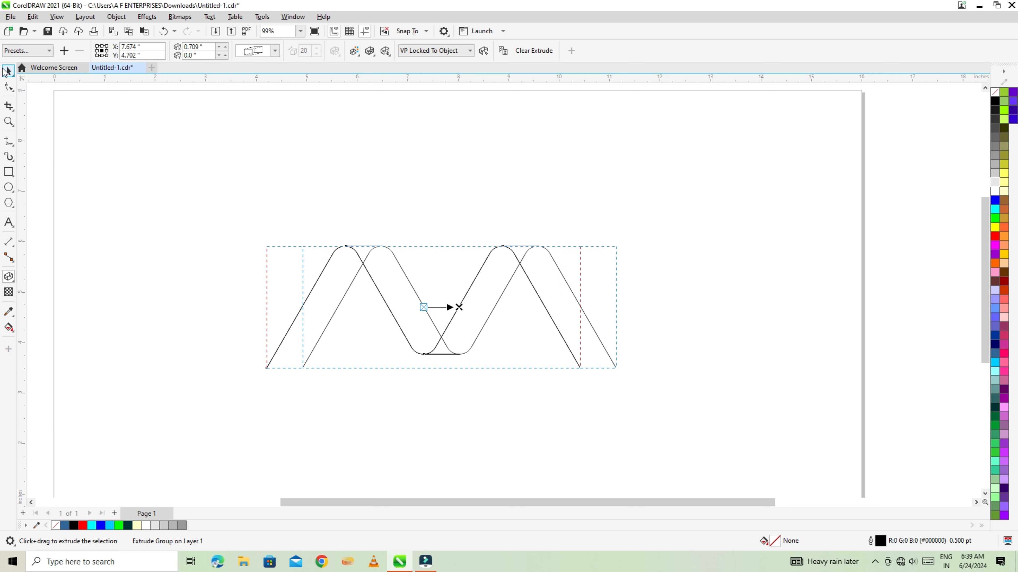
- Select the extruded zigzag and break the extrude group apart
click(7, 71)
click(178, 172)
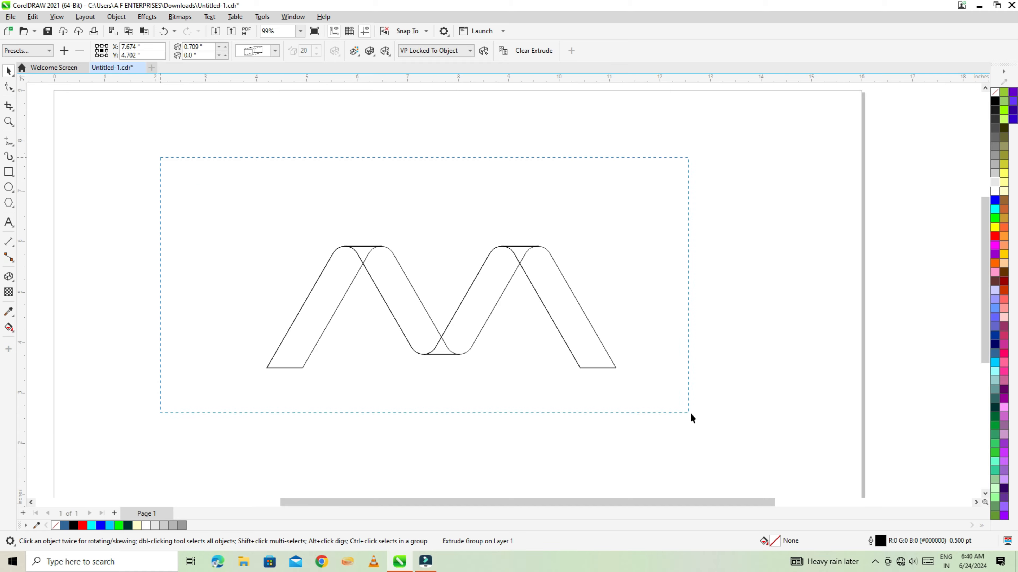
drag(691, 418, 689, 417)
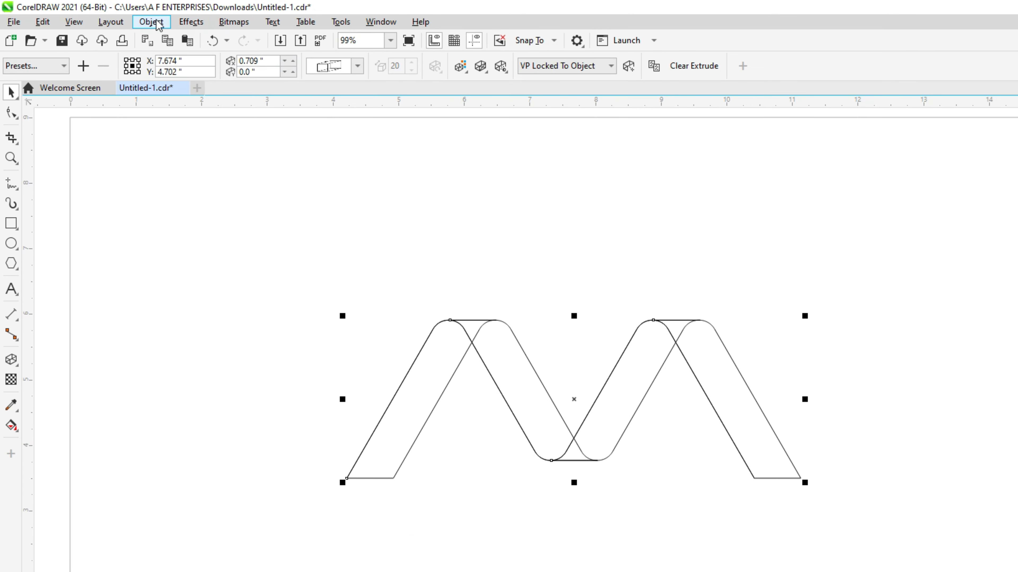
click(116, 16)
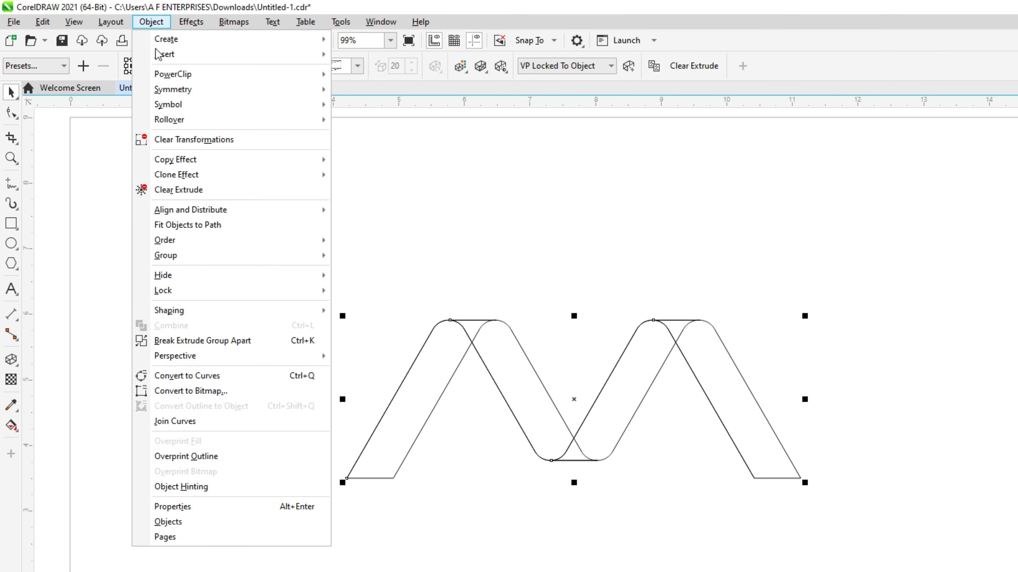
click(309, 341)
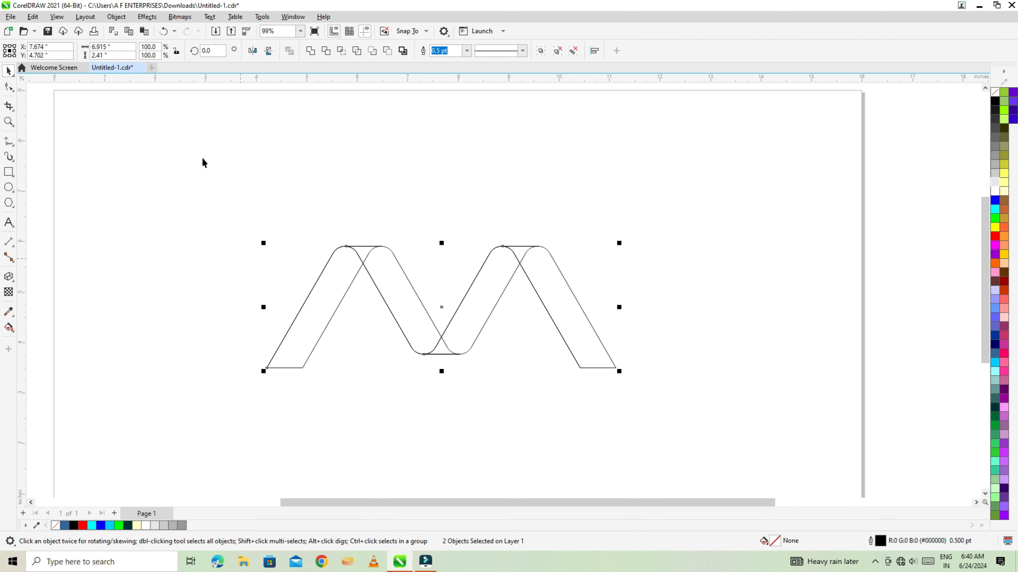
- Delete the original curve separated from the extrusion and move the remaining outline to about X 7.401", Y 4.933"
click(295, 201)
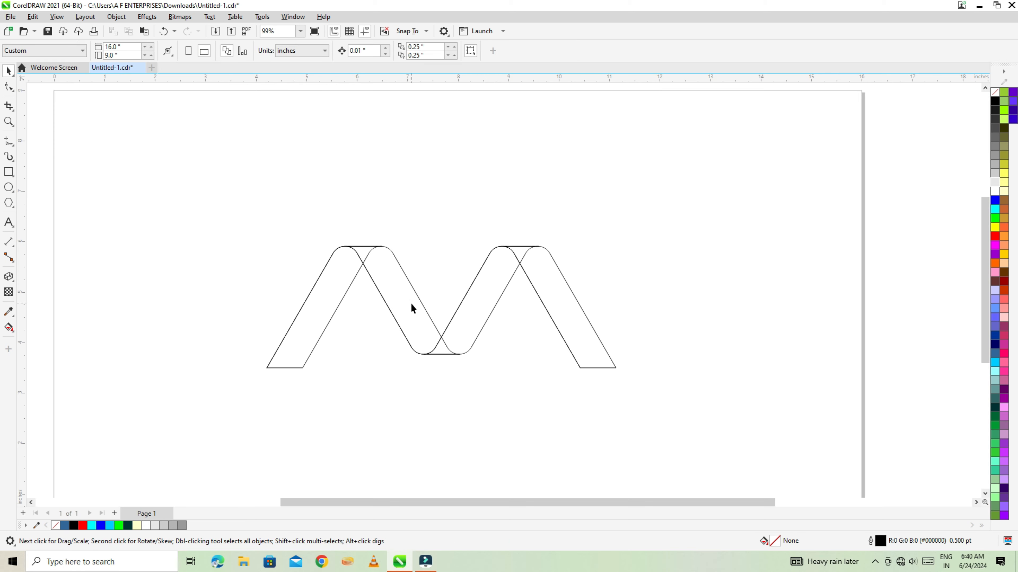
drag(412, 305, 413, 219)
drag(402, 329, 395, 356)
key(Delete)
drag(456, 232, 440, 315)
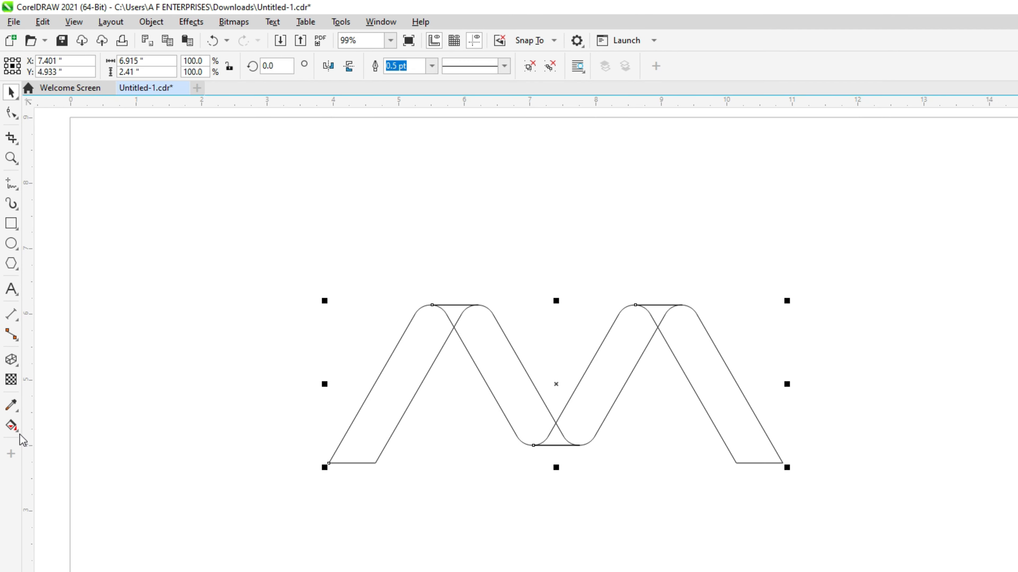
- Fill all the enclosed regions of the M outline with blue #336699 using the Smart Fill tool
click(9, 327)
click(104, 441)
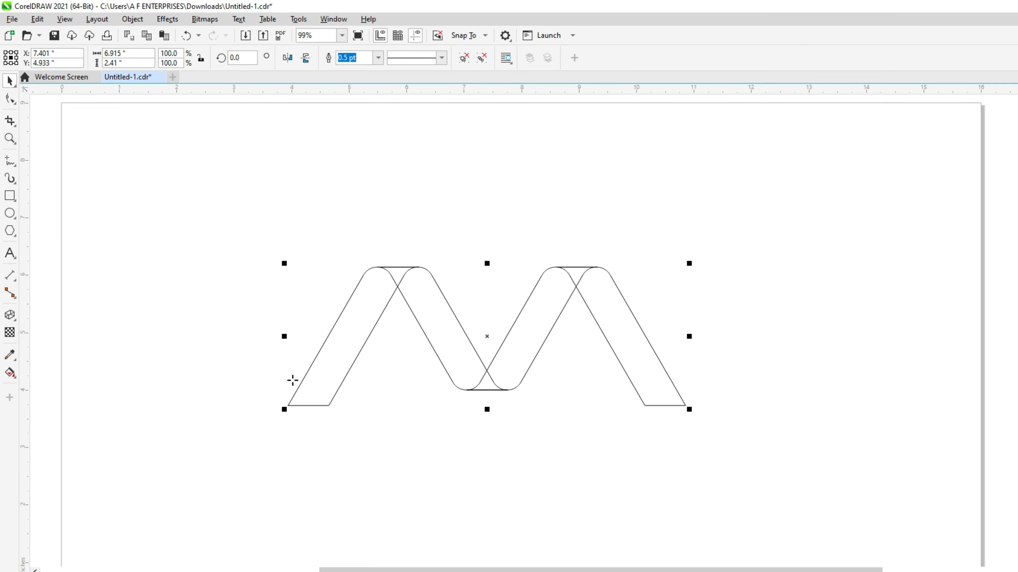
click(387, 407)
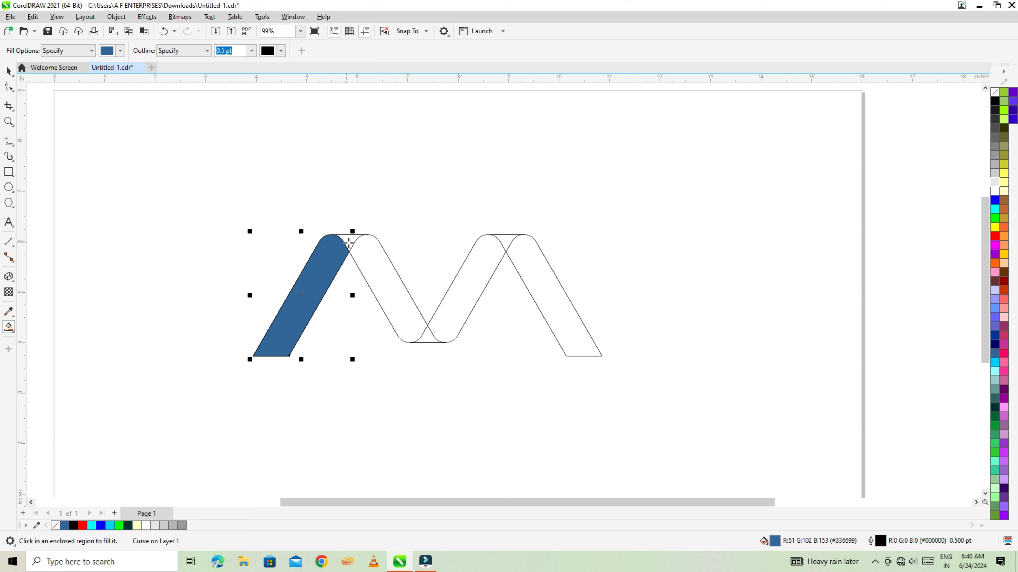
click(348, 242)
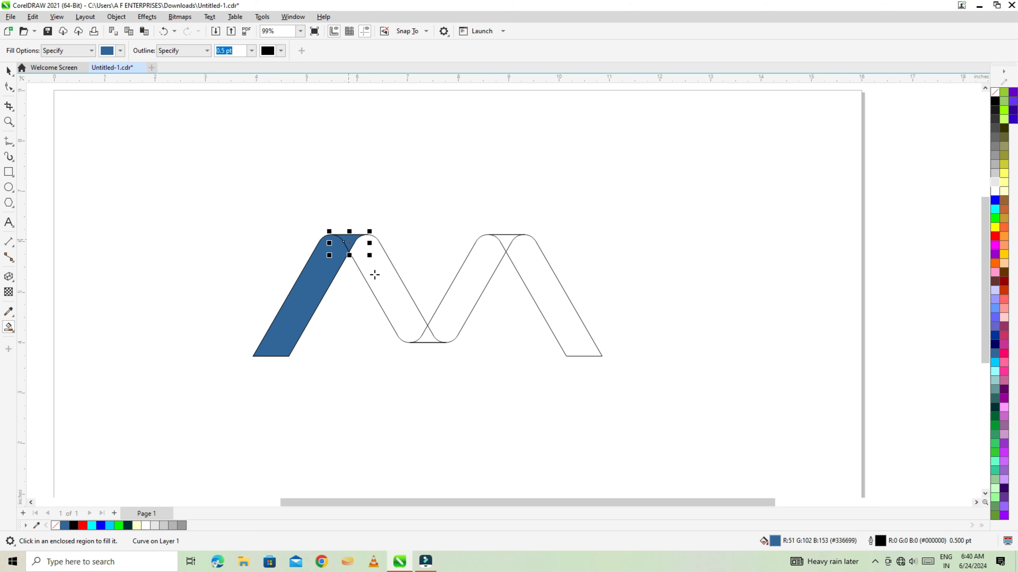
click(377, 276)
click(426, 336)
click(472, 281)
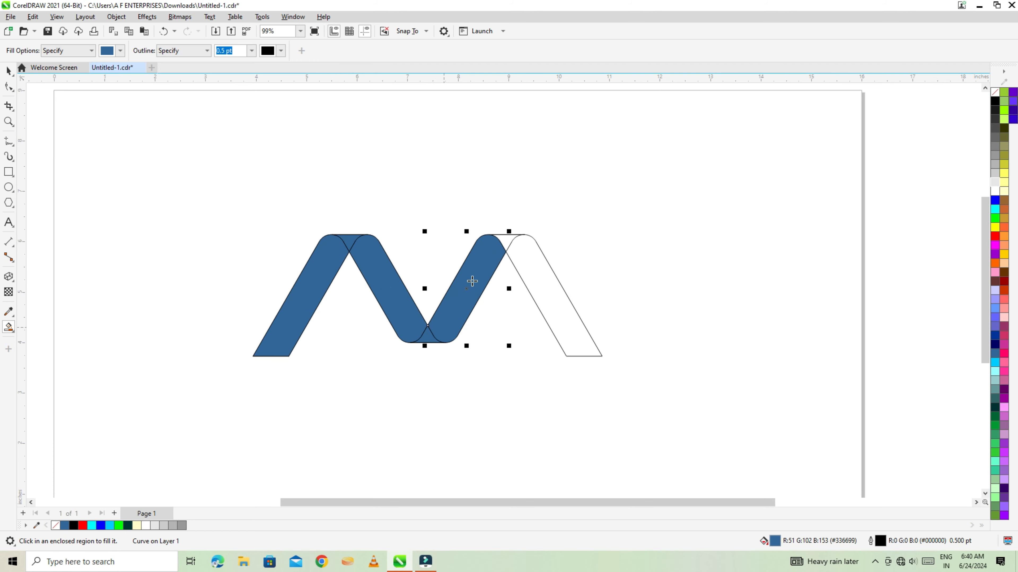
click(505, 240)
click(534, 269)
click(9, 71)
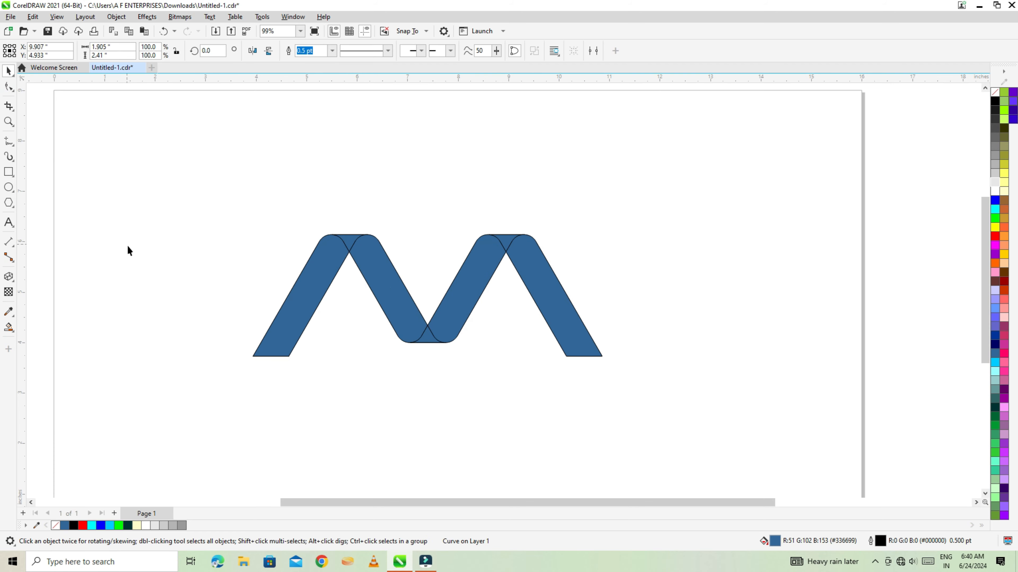
click(129, 249)
- Weld the second diagonal band with the small overlap piece at the M's first upper fold
scroll(402, 268, up, 2)
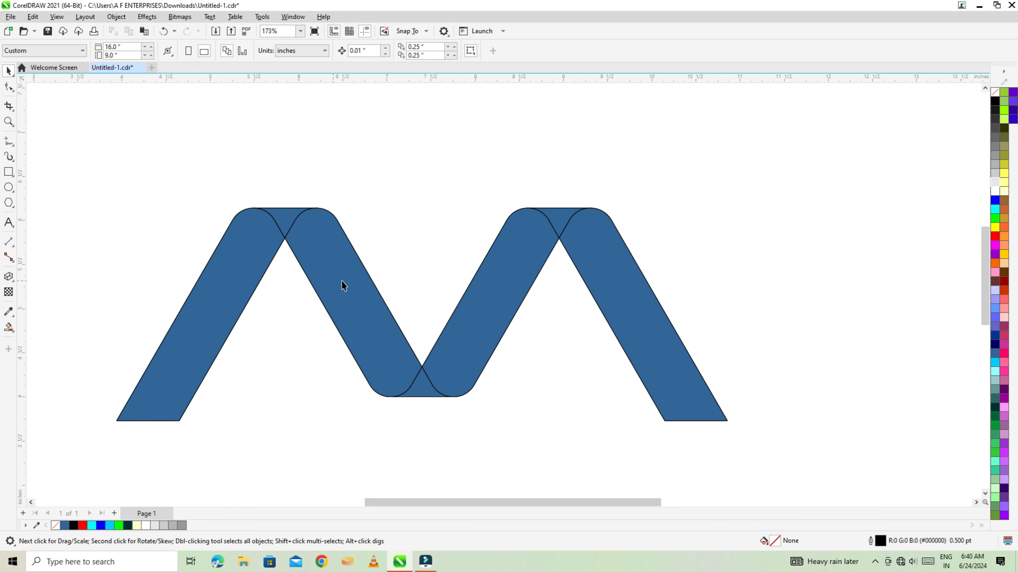
click(335, 261)
click(281, 216)
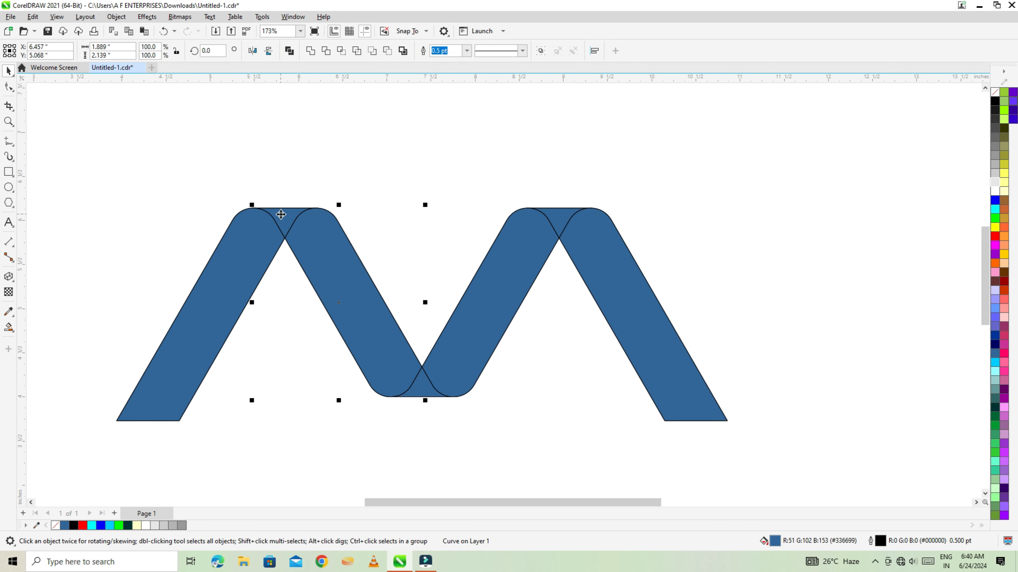
drag(338, 310, 407, 230)
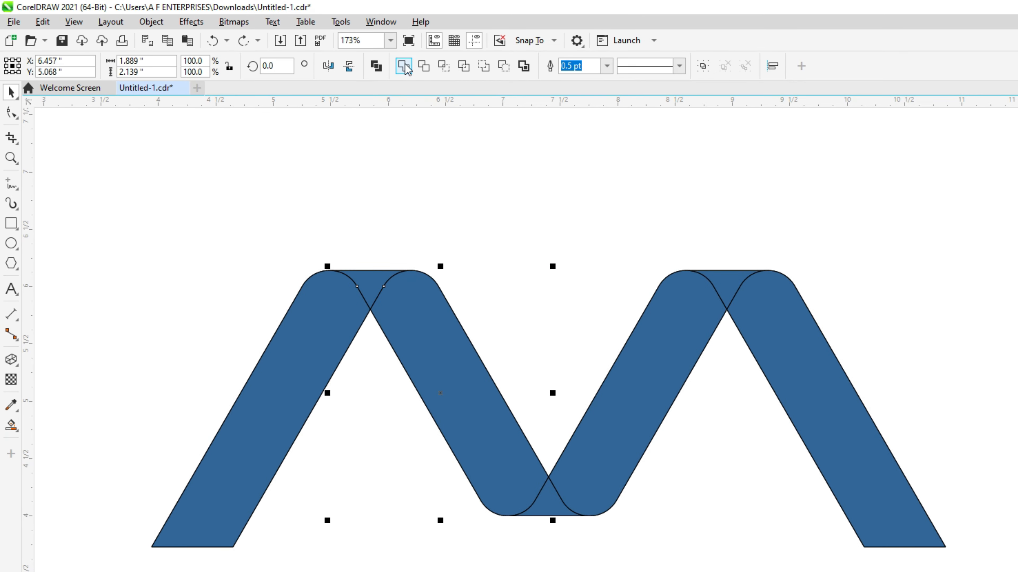
click(311, 51)
click(446, 194)
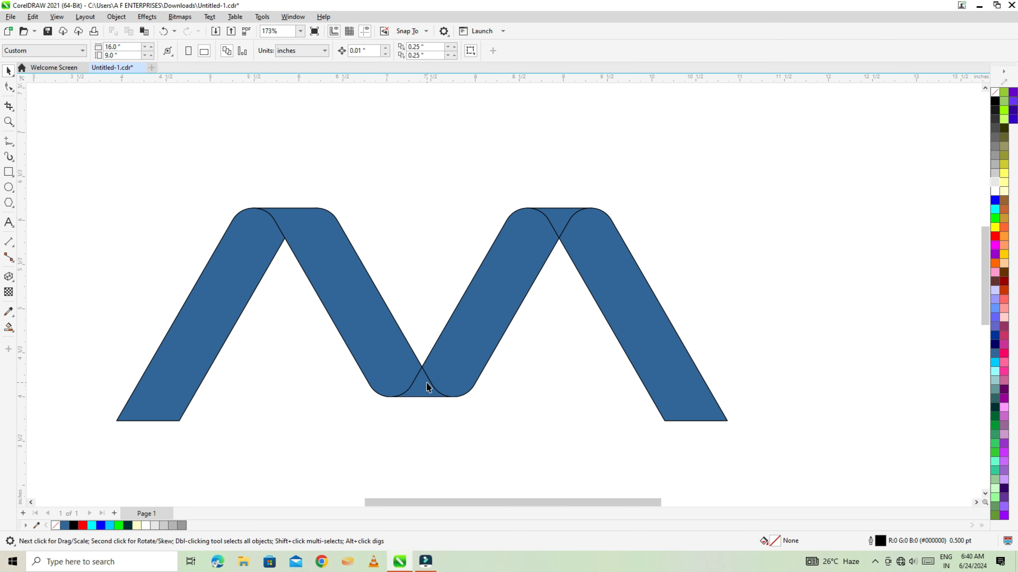
- Weld the third diagonal band with the small overlap piece at the lower middle fold
click(426, 385)
shift+click(476, 337)
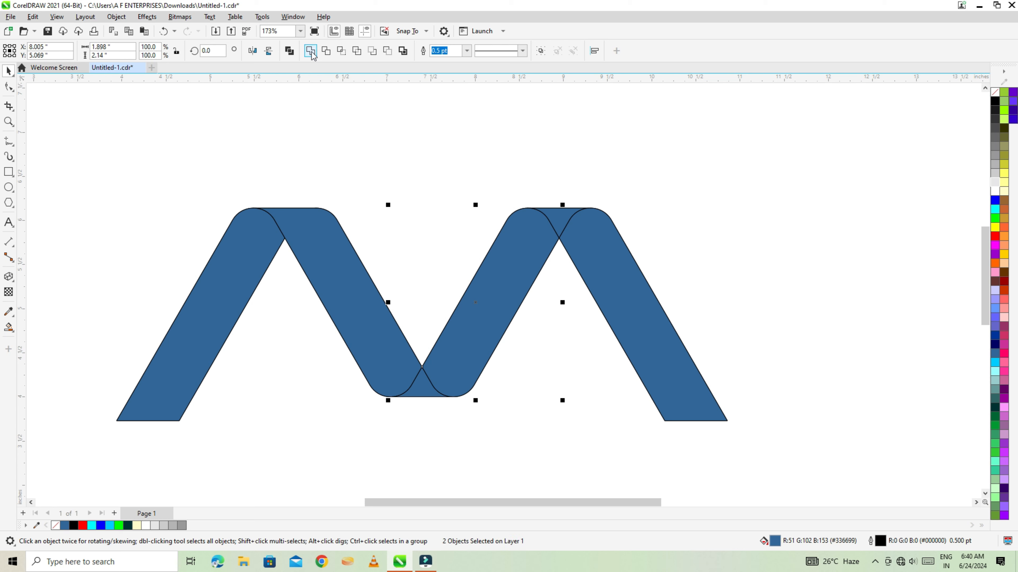
click(311, 50)
click(398, 170)
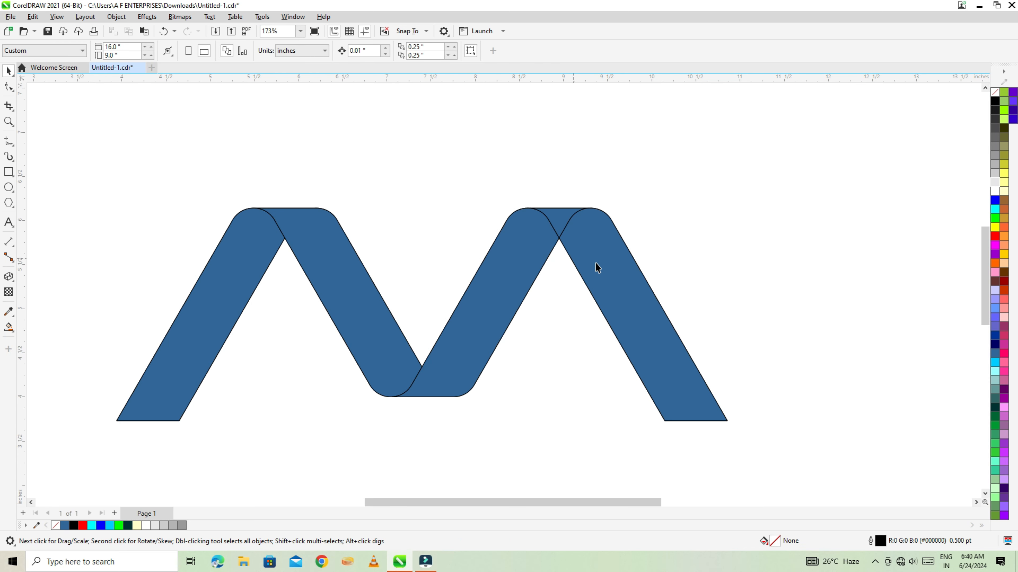
- Weld the last diagonal band with the overlap piece at the second upper fold, undoing any accidental move of a piece
click(597, 268)
shift+click(564, 212)
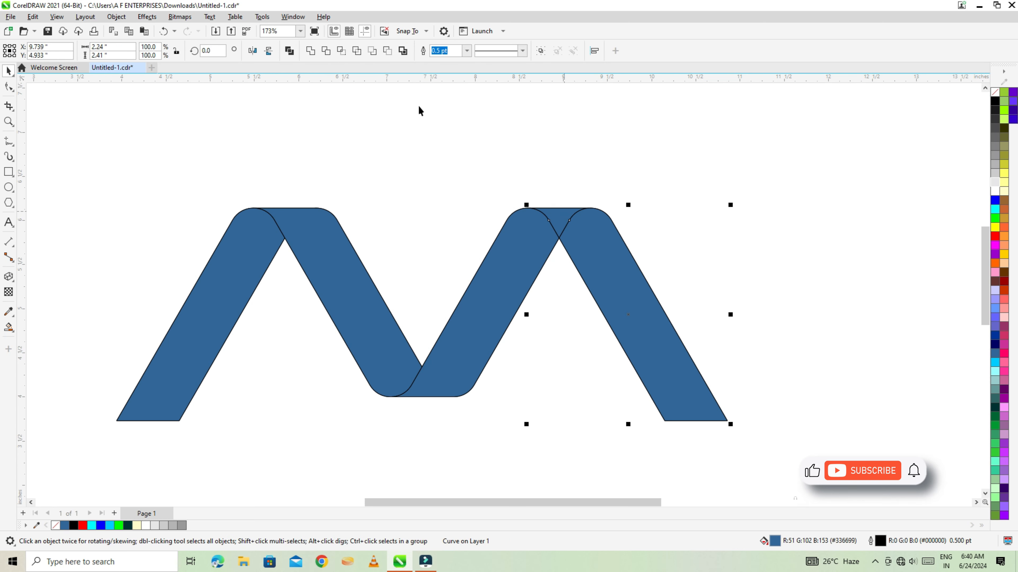
click(310, 52)
click(406, 223)
drag(371, 322, 273, 360)
key(ctrl+z)
- Move the four filled bands straight up to about Y 5.564" and delete the unfilled original outline beneath them
shift+click(207, 337)
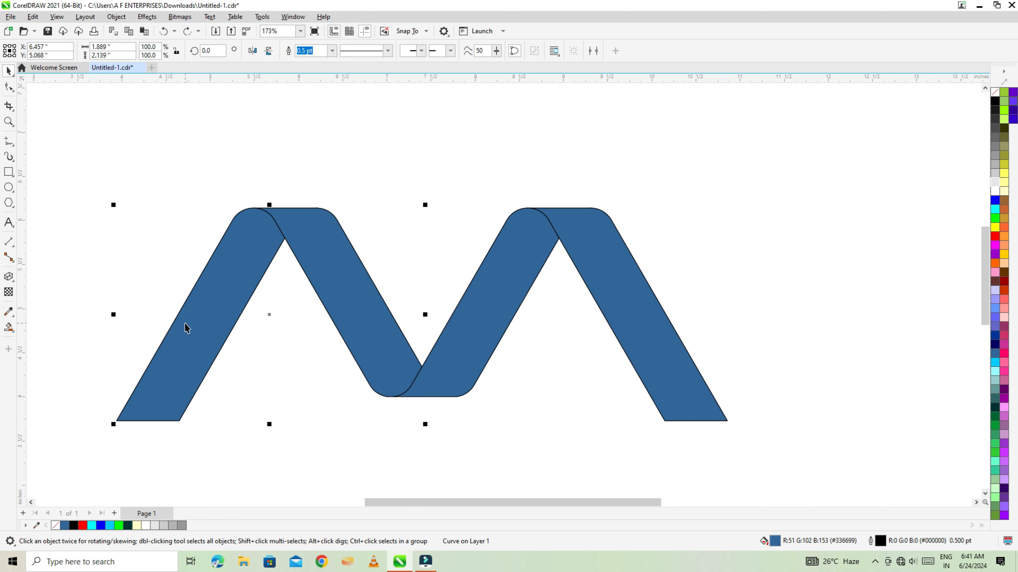
shift+click(476, 327)
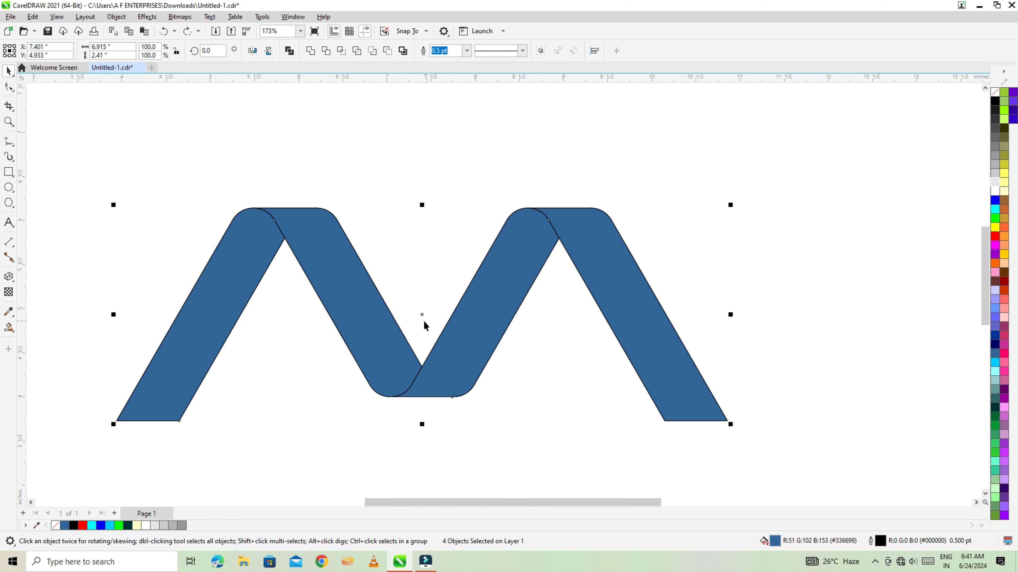
drag(425, 325, 424, 270)
key(Escape)
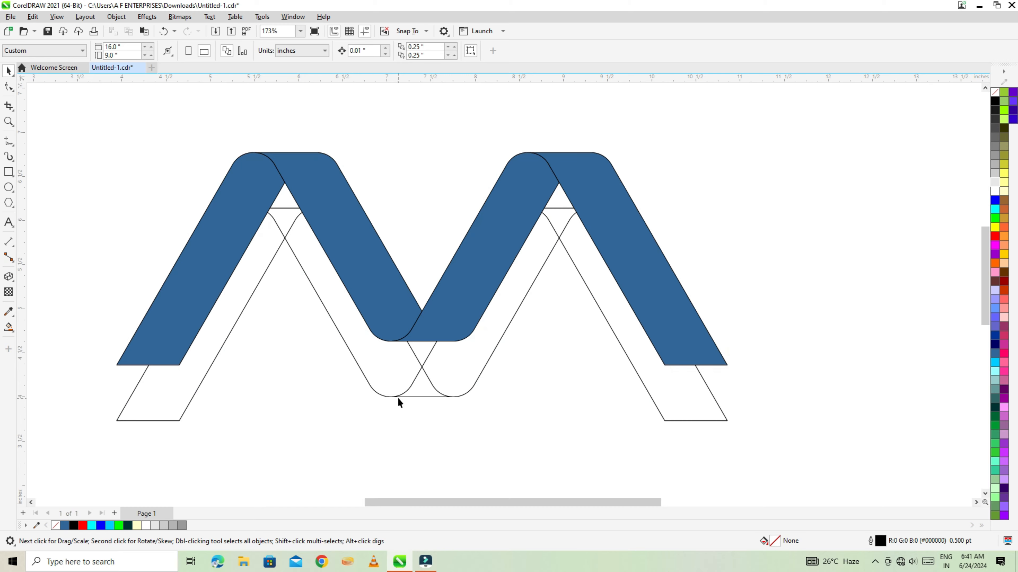
drag(397, 397, 403, 439)
key(Delete)
scroll(348, 346, down, 3)
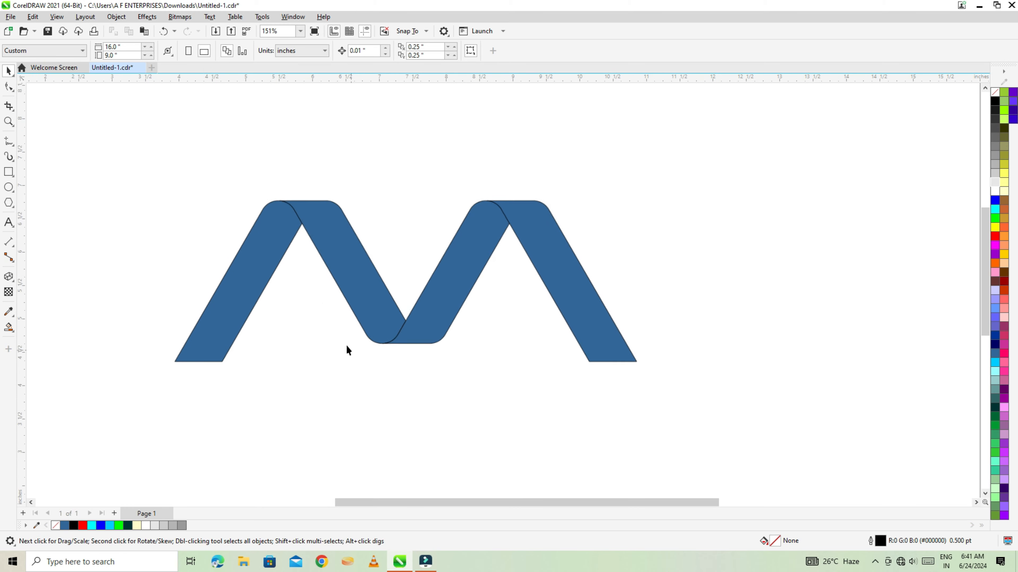
- Apply an interactive fountain fill along the first band, running from bright green at its foot to dark green at the fold
scroll(301, 219, up, 2)
click(268, 305)
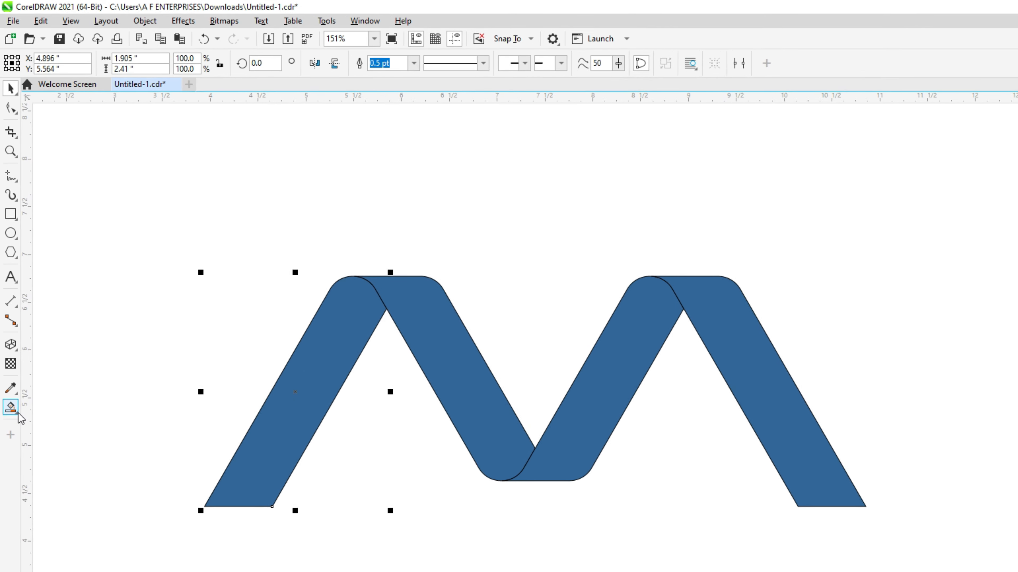
click(9, 328)
click(100, 428)
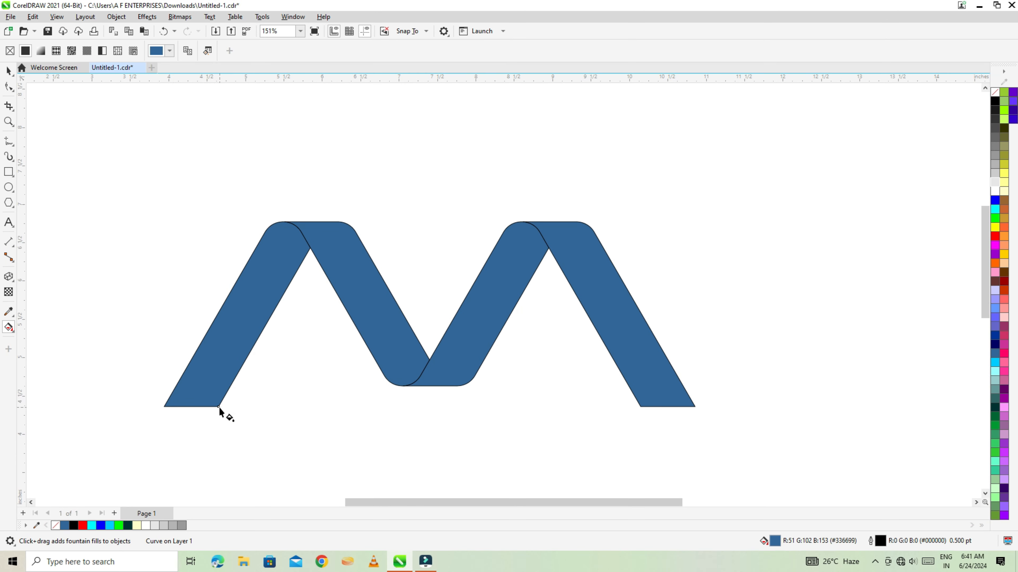
drag(218, 407, 310, 247)
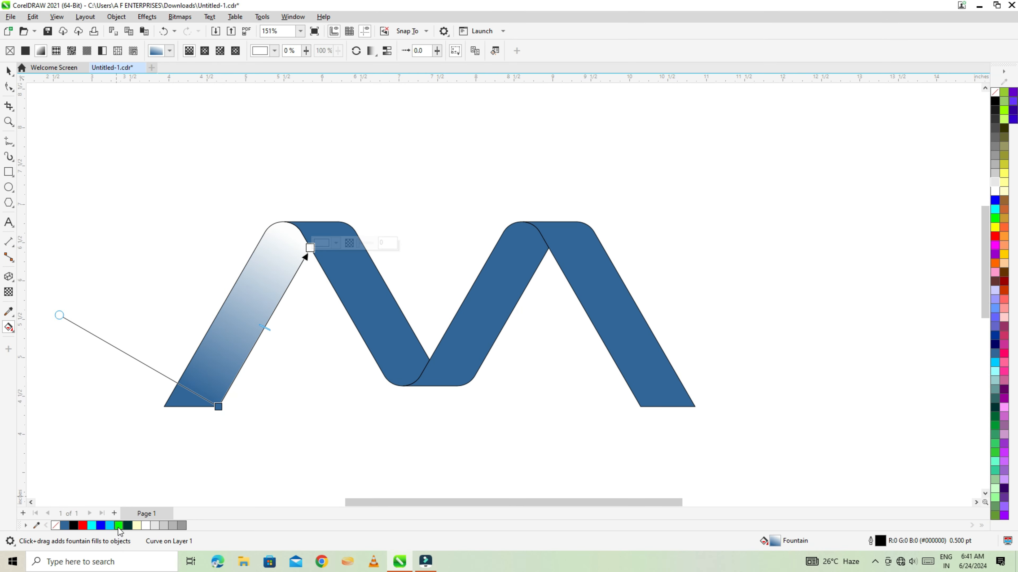
drag(220, 408, 219, 407)
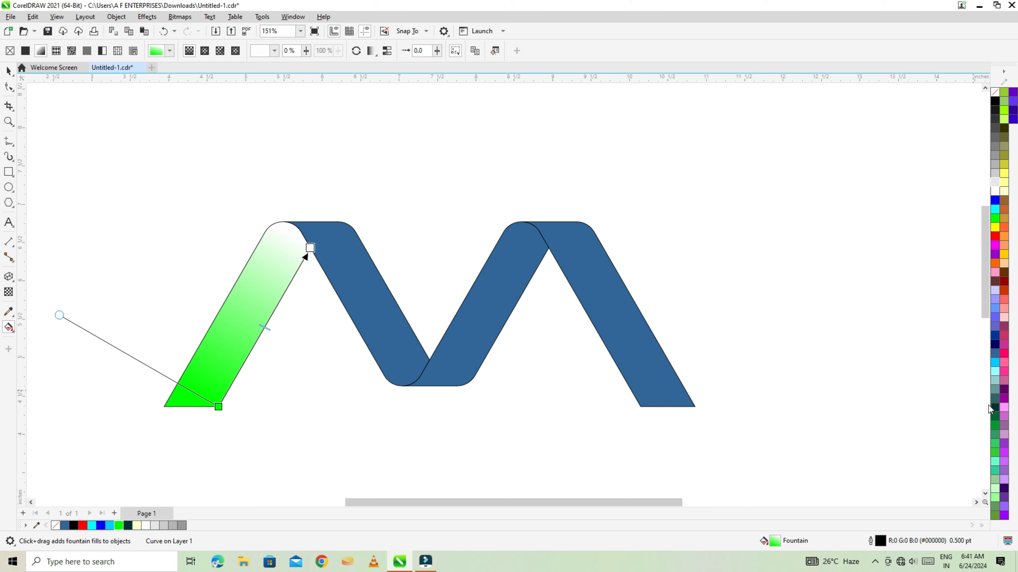
drag(990, 408, 325, 226)
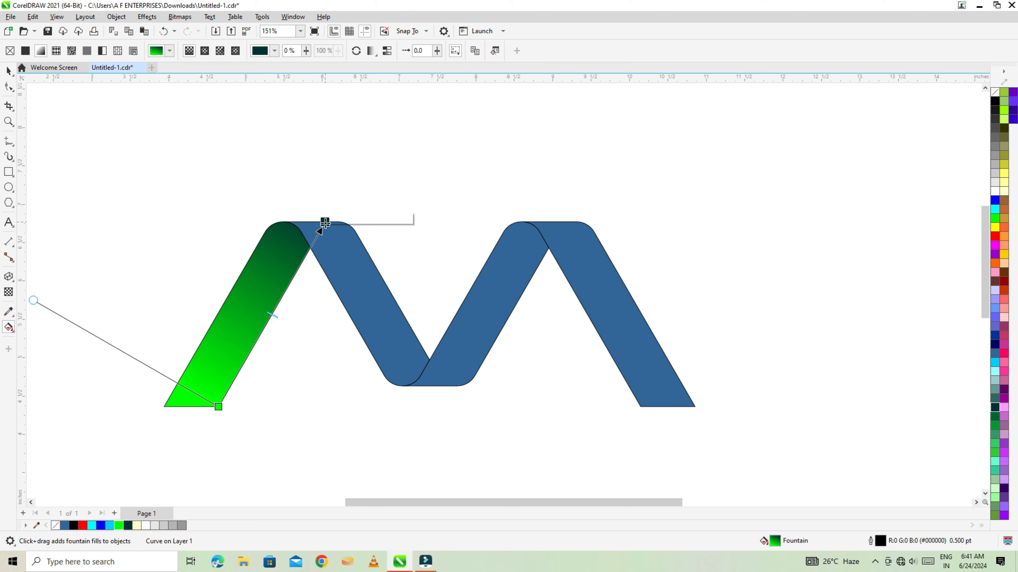
- Give the other three bands the same bright-to-dark green fountain fill, with bright green on each overlapping fold and dark green at the opposite end
click(350, 271)
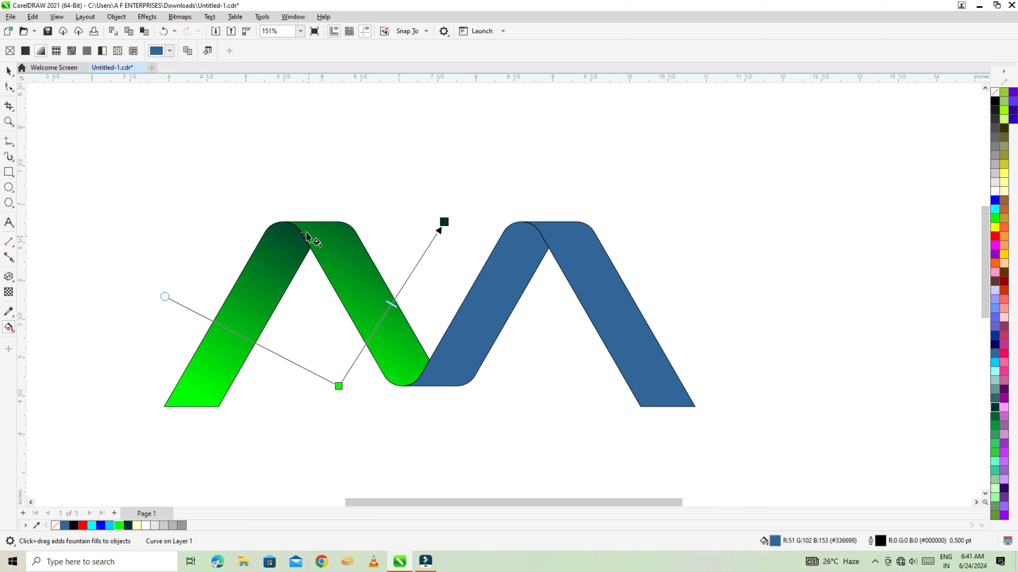
drag(303, 232, 384, 389)
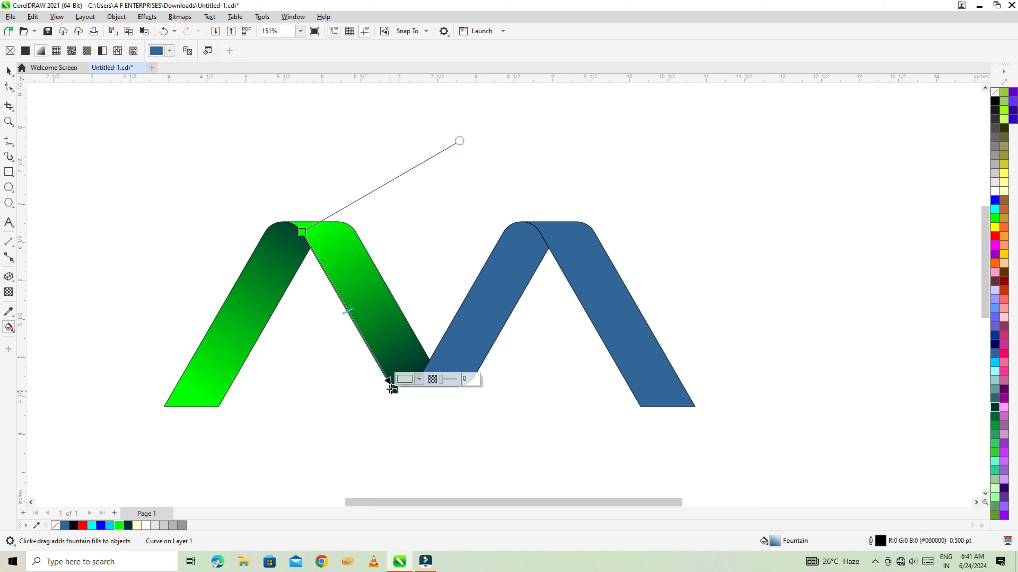
click(445, 379)
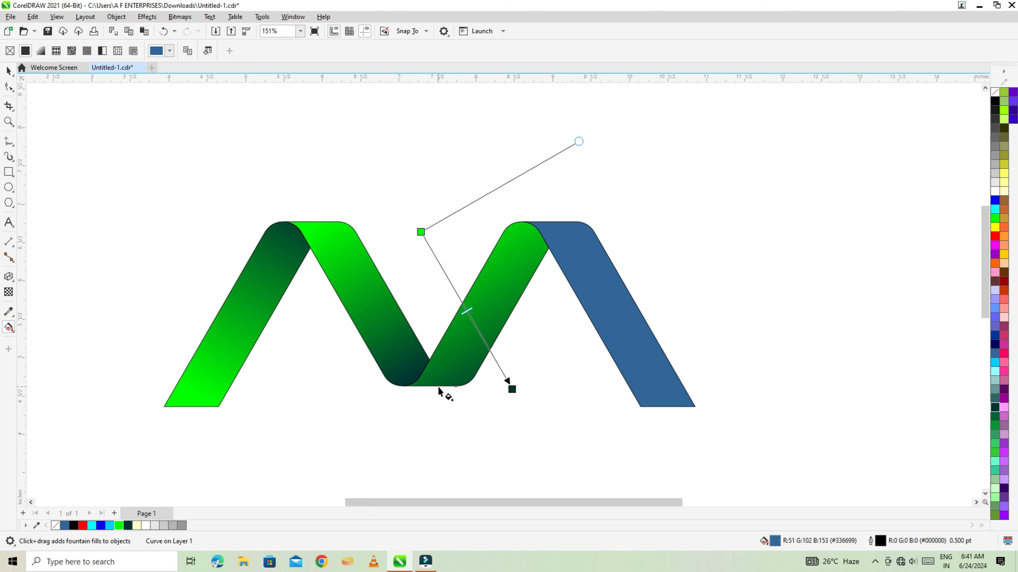
drag(457, 391, 673, 423)
click(570, 246)
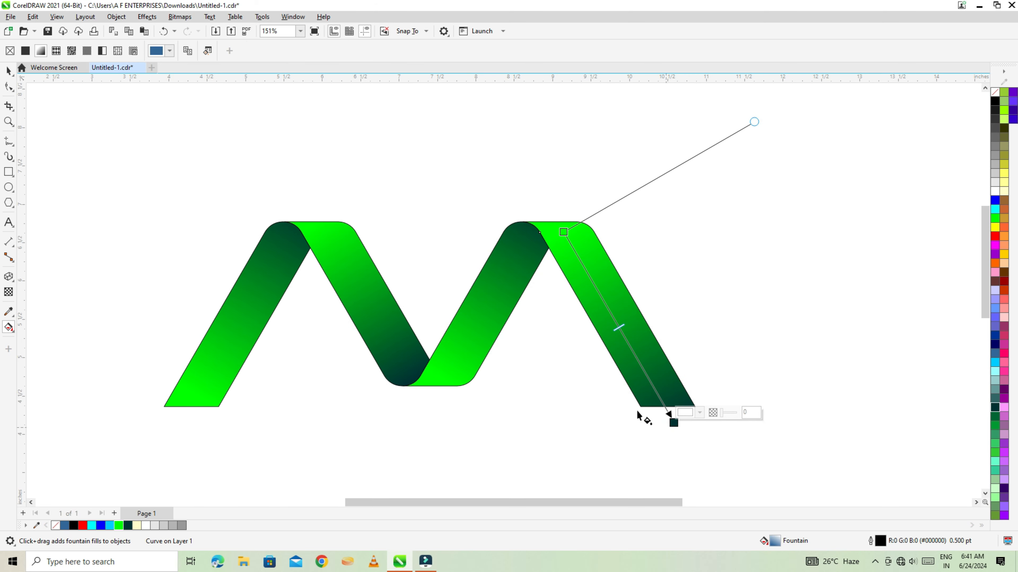
click(377, 317)
drag(394, 394, 403, 407)
key(ctrl+z)
- Select all four ribbon bands and remove their outlines
click(9, 71)
drag(40, 112, 718, 423)
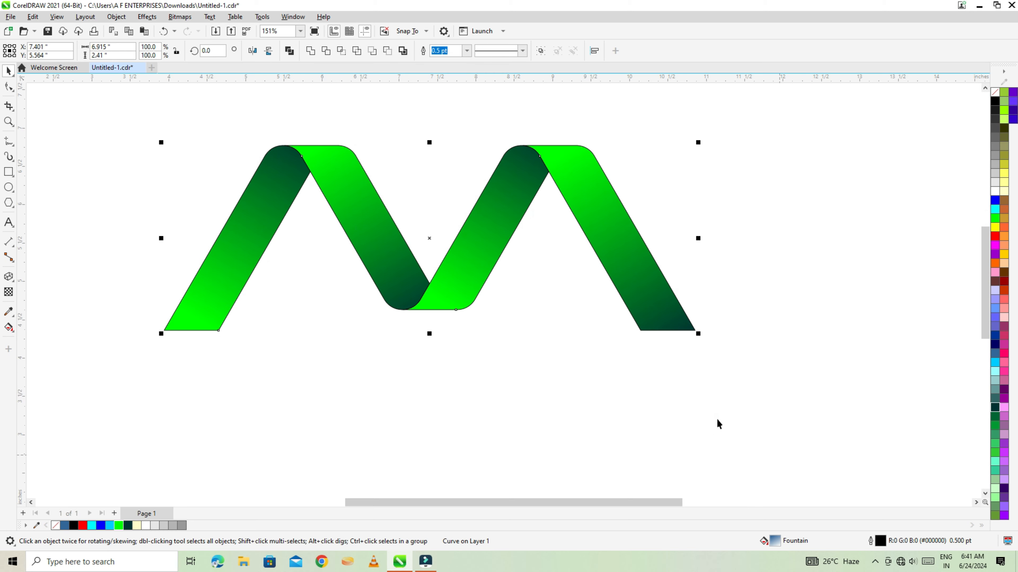
key(x)
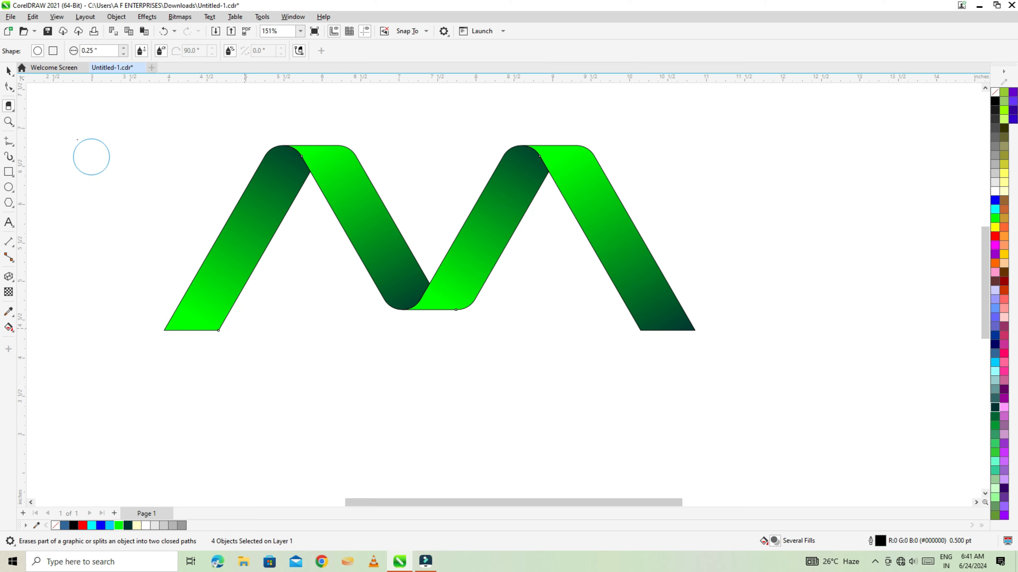
right_click(996, 93)
click(992, 99)
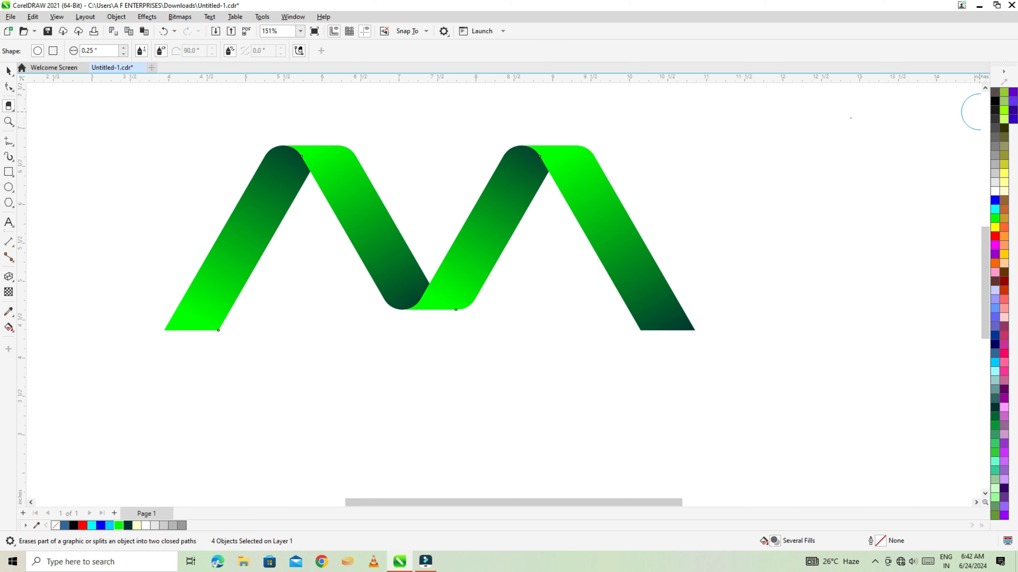
- Move the whole logo to about X 8.375", Y 5.032" and start a full-screen preview
click(8, 72)
drag(430, 239, 504, 278)
scroll(501, 256, up, 1)
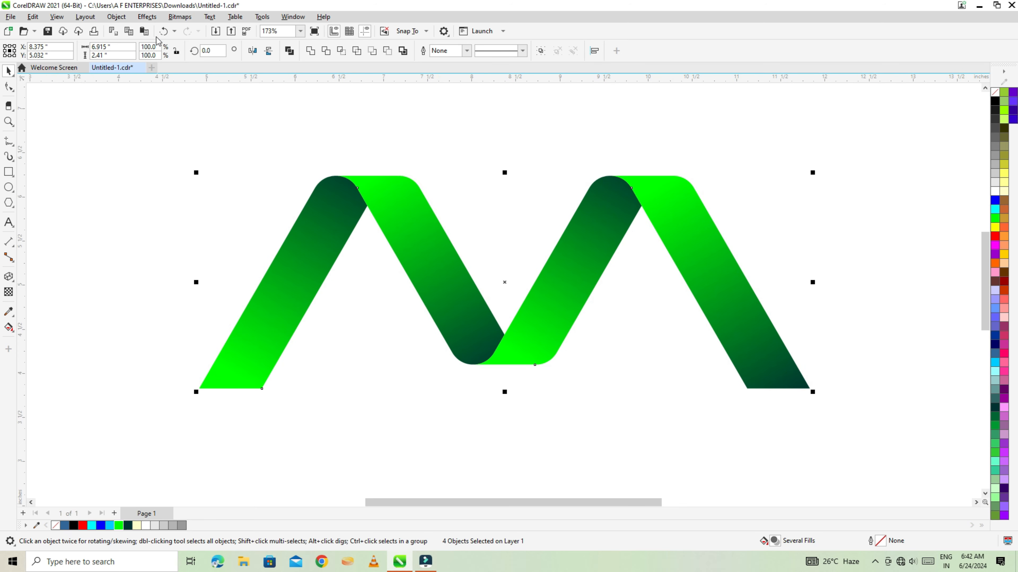
click(56, 16)
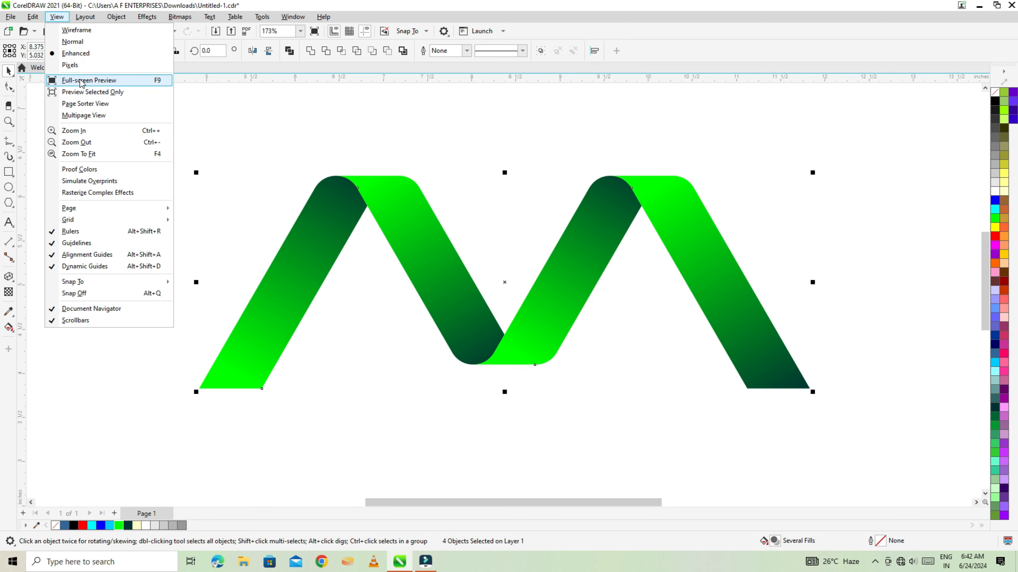